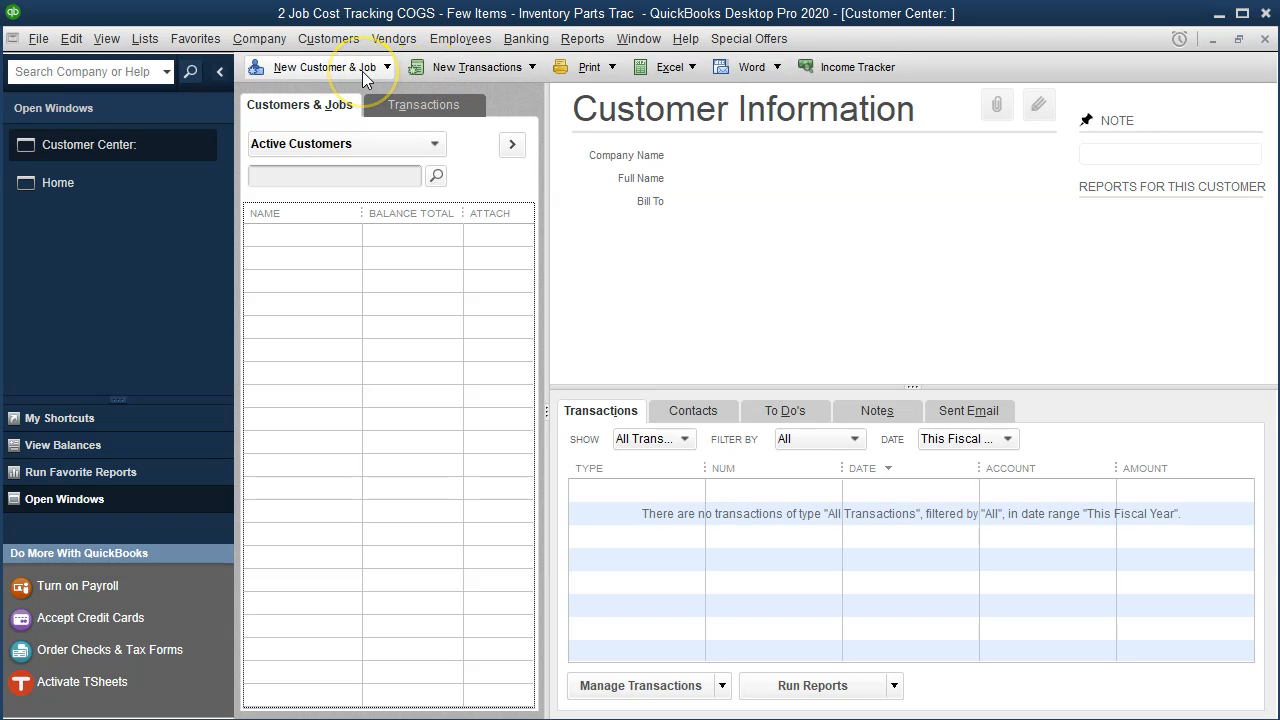
# Step: Create a new customer record with only the customer name filled in and save it
pyautogui.click(363, 70)
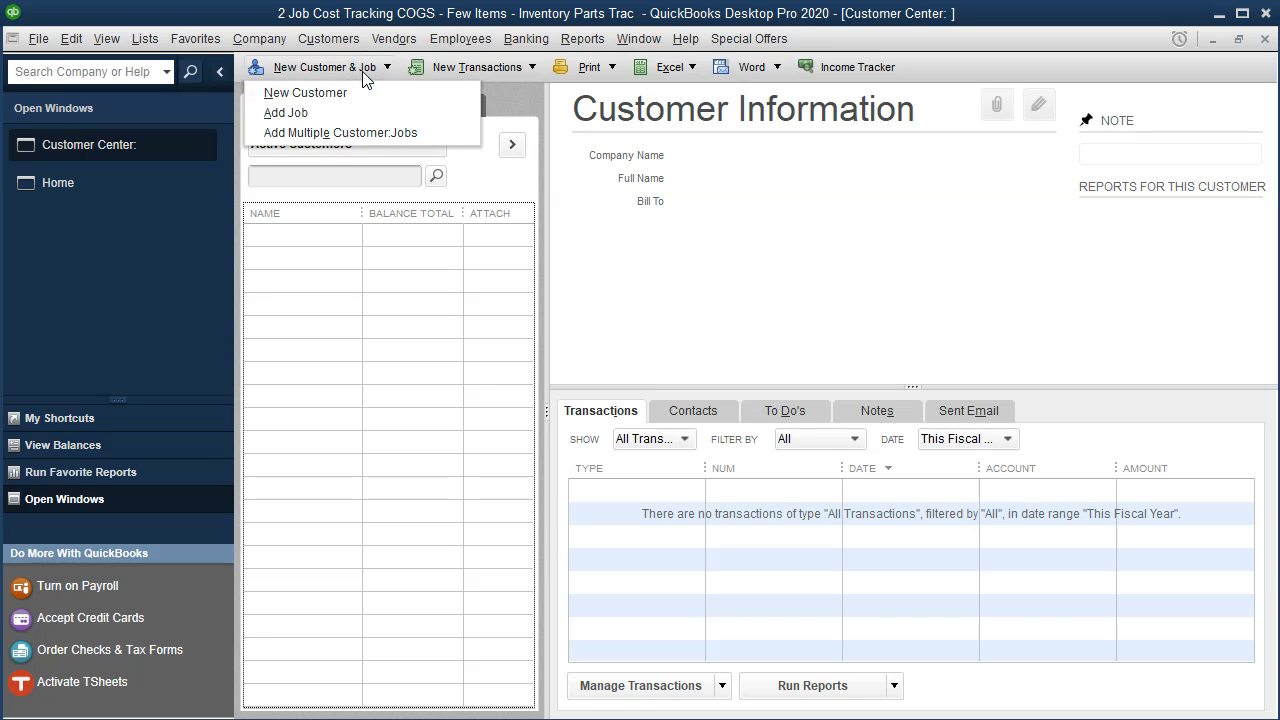
pyautogui.click(364, 88)
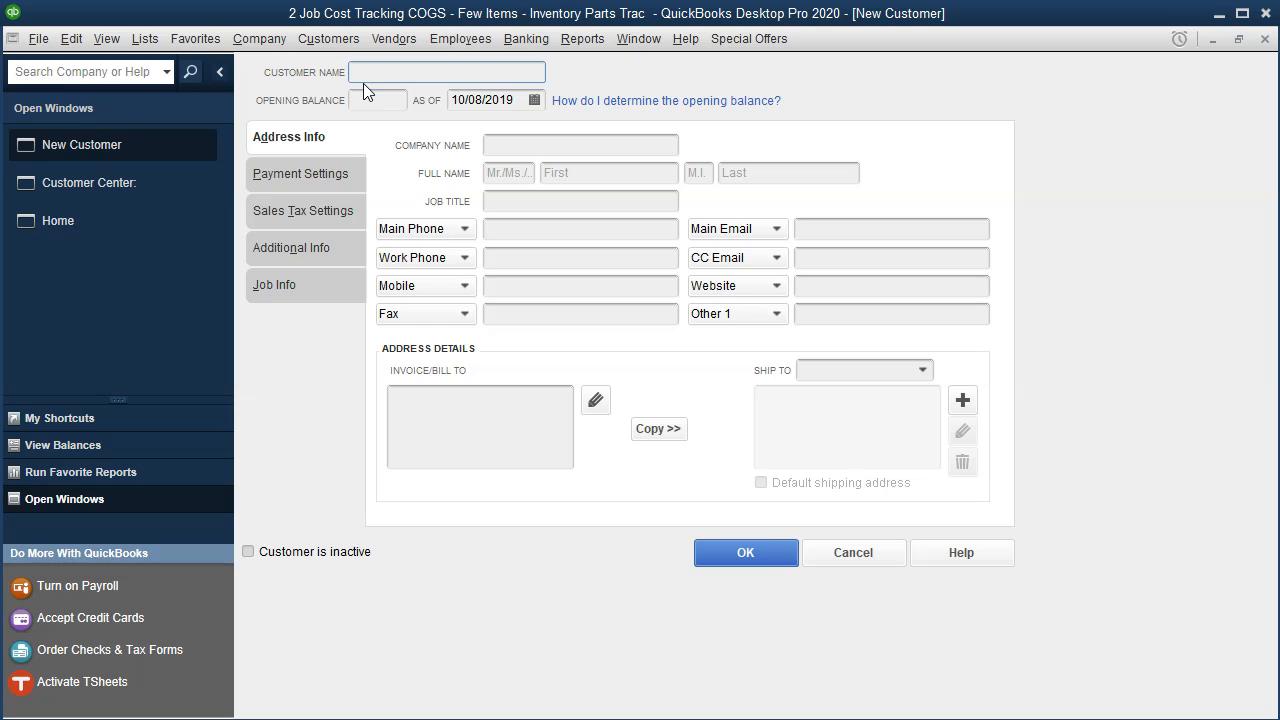
pyautogui.write('Smith Customer')
pyautogui.press('Tab')
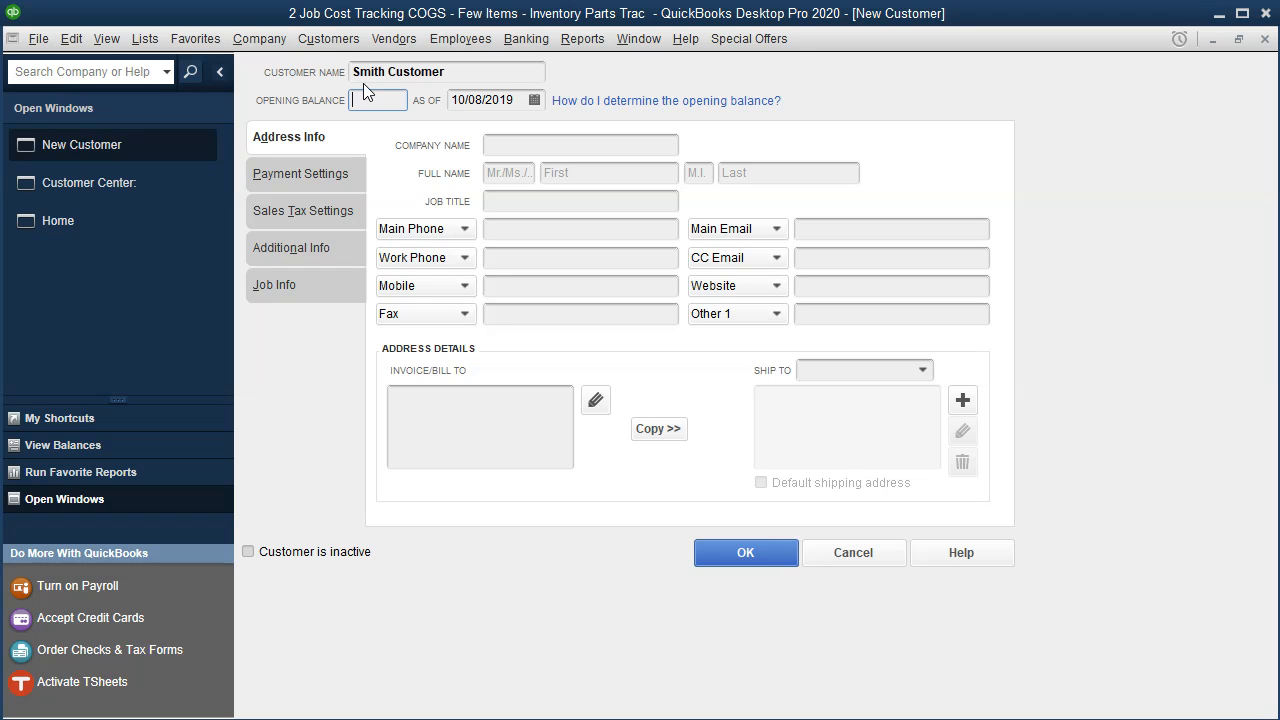
pyautogui.click(753, 562)
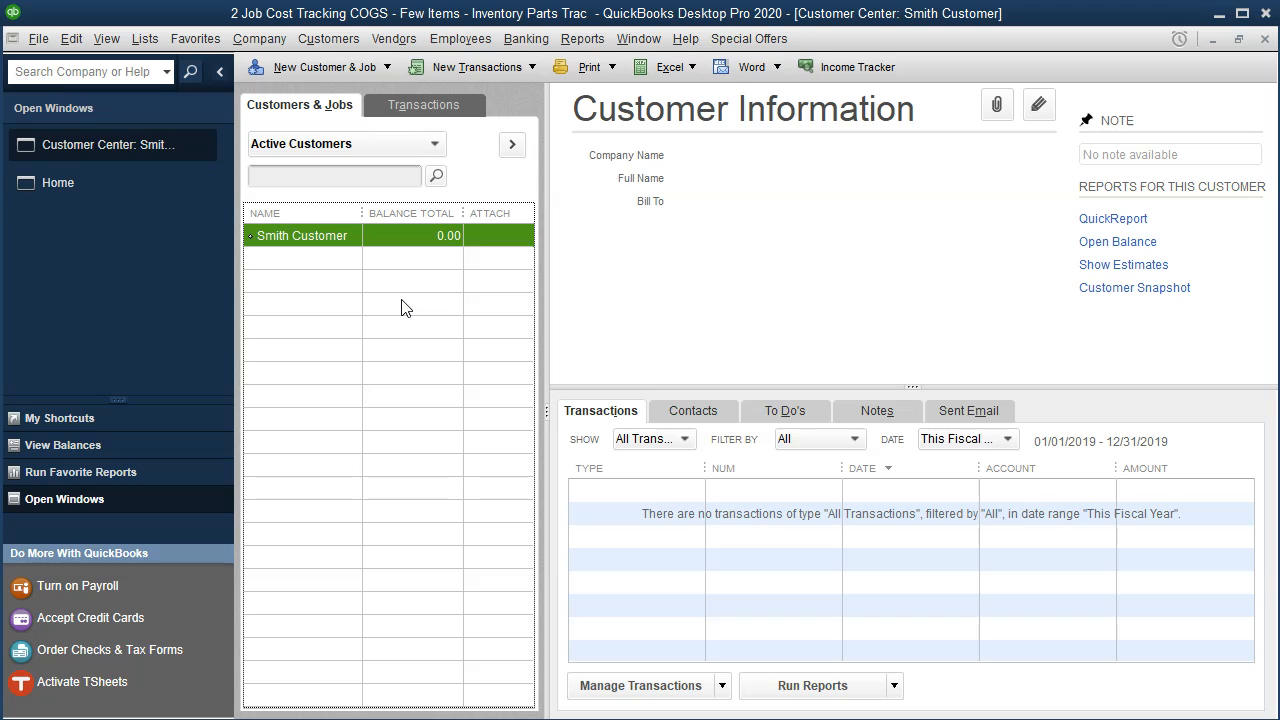
# Step: Add a job named 14 under the new customer with job status In progress, and save it
pyautogui.click(397, 301)
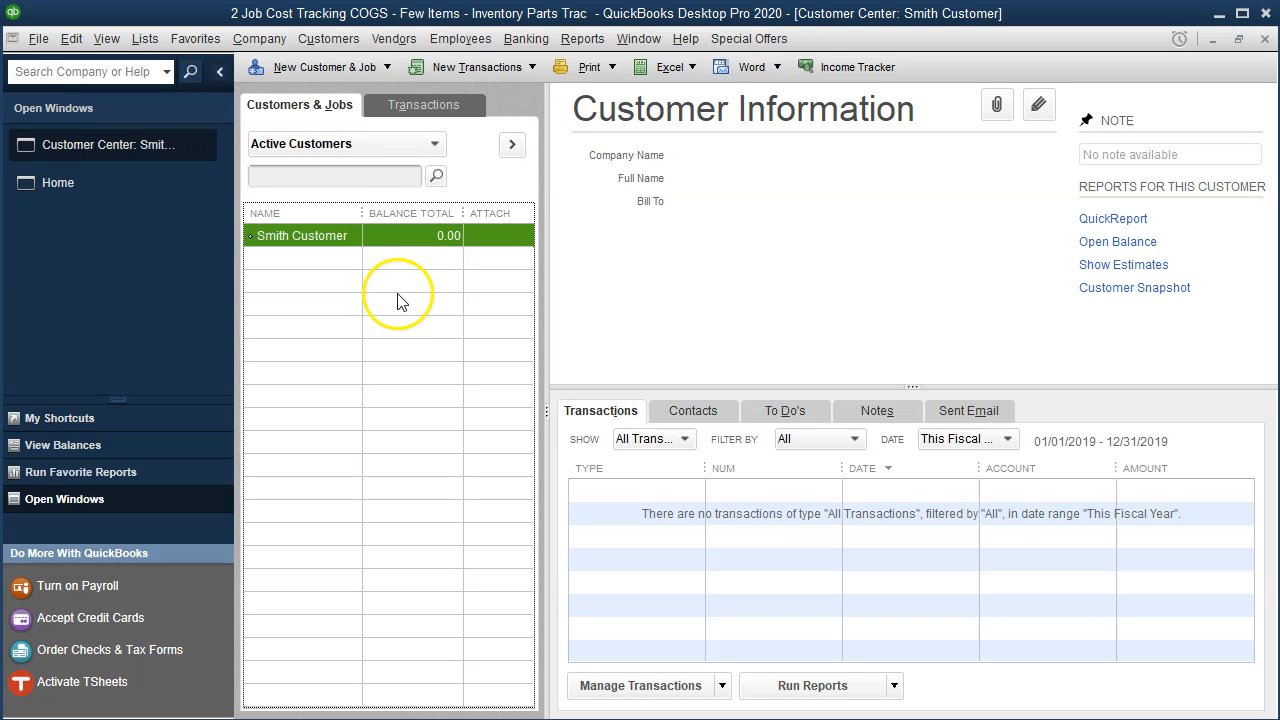
pyautogui.click(361, 72)
pyautogui.click(348, 116)
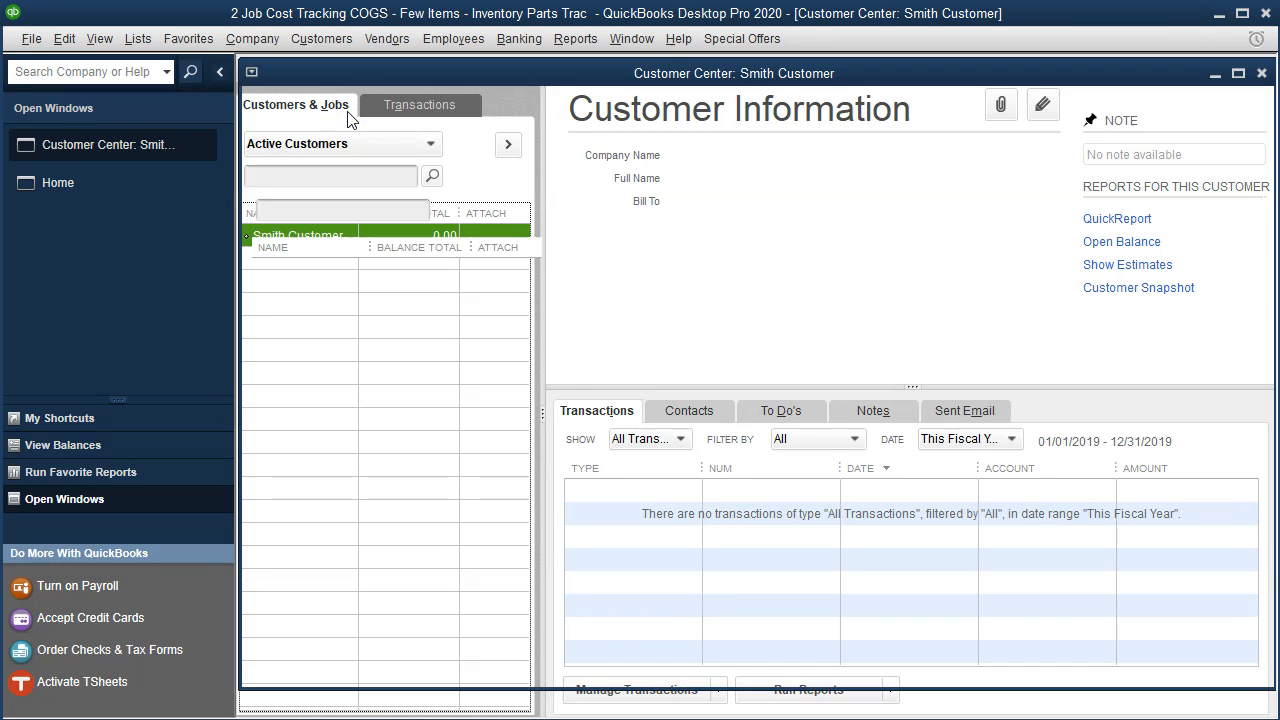
pyautogui.write('14')
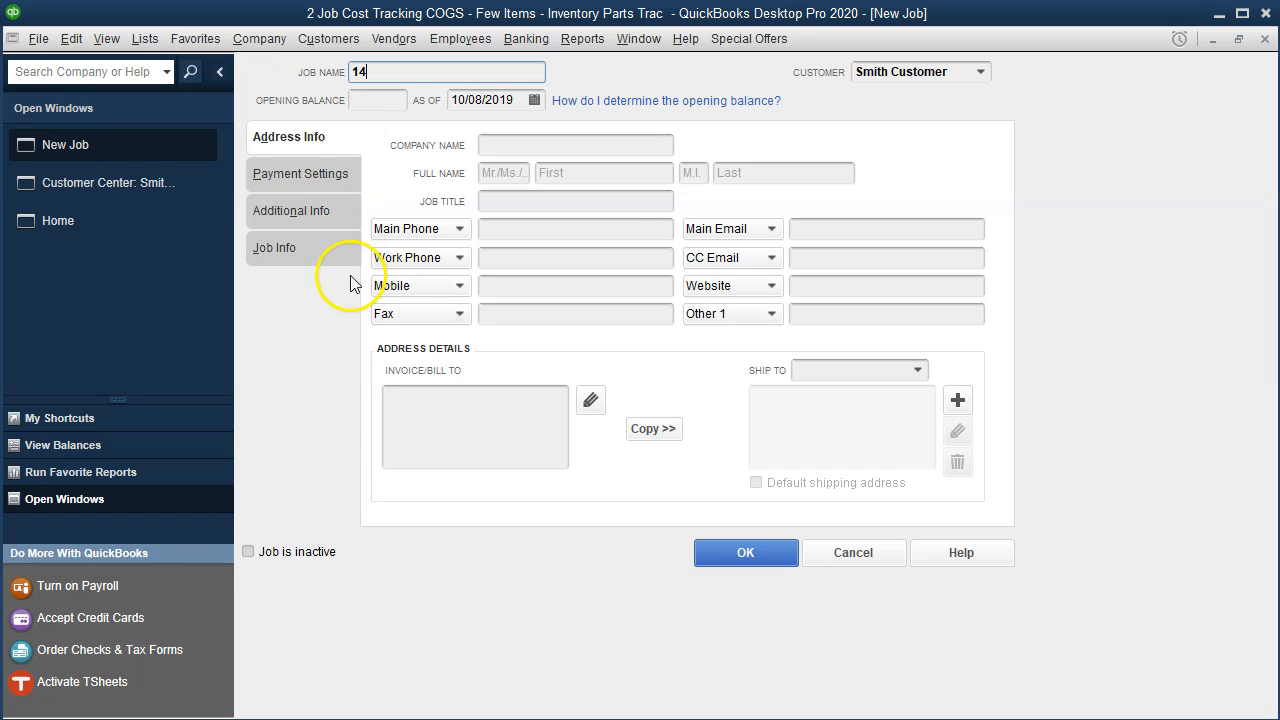
pyautogui.click(283, 252)
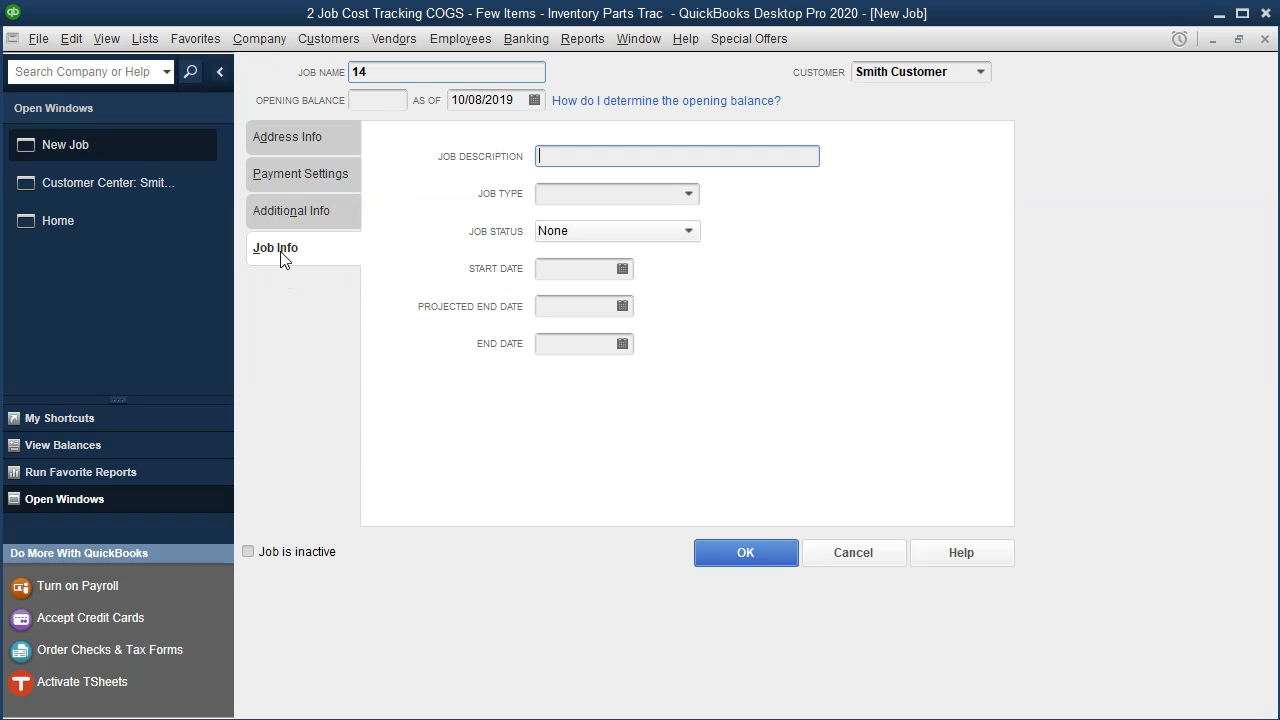
pyautogui.click(645, 244)
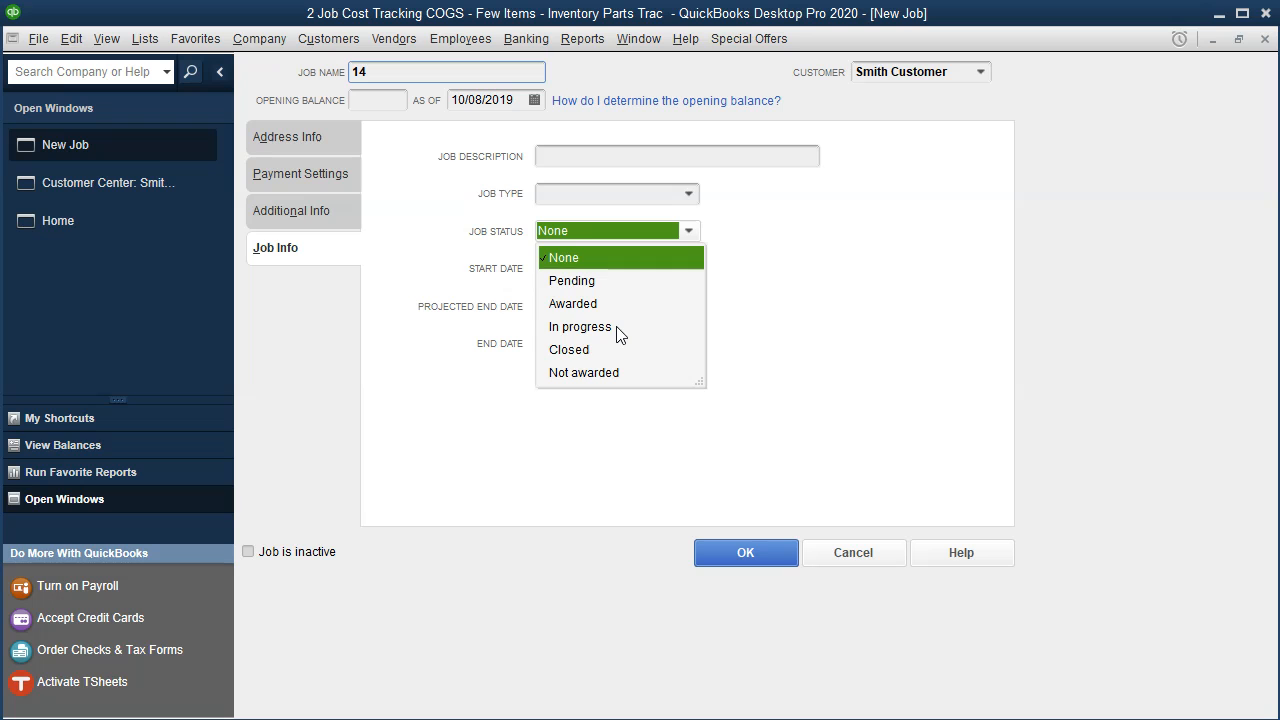
pyautogui.click(617, 328)
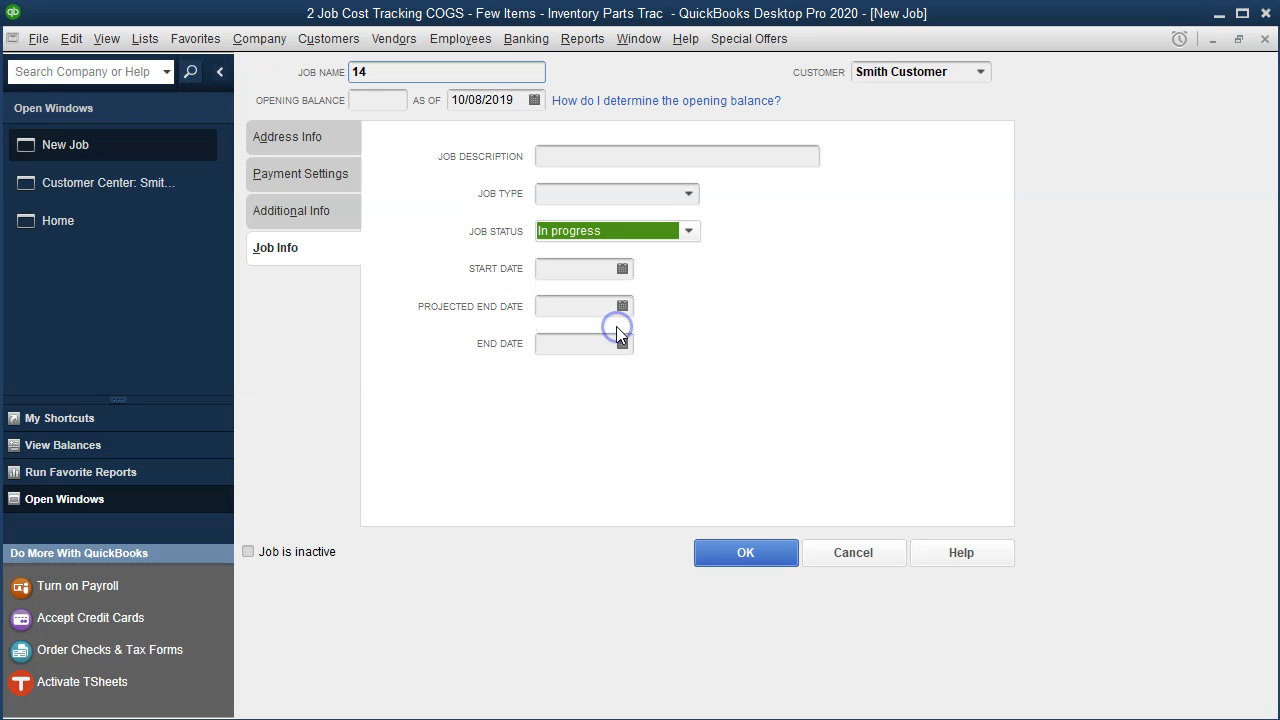
pyautogui.click(748, 556)
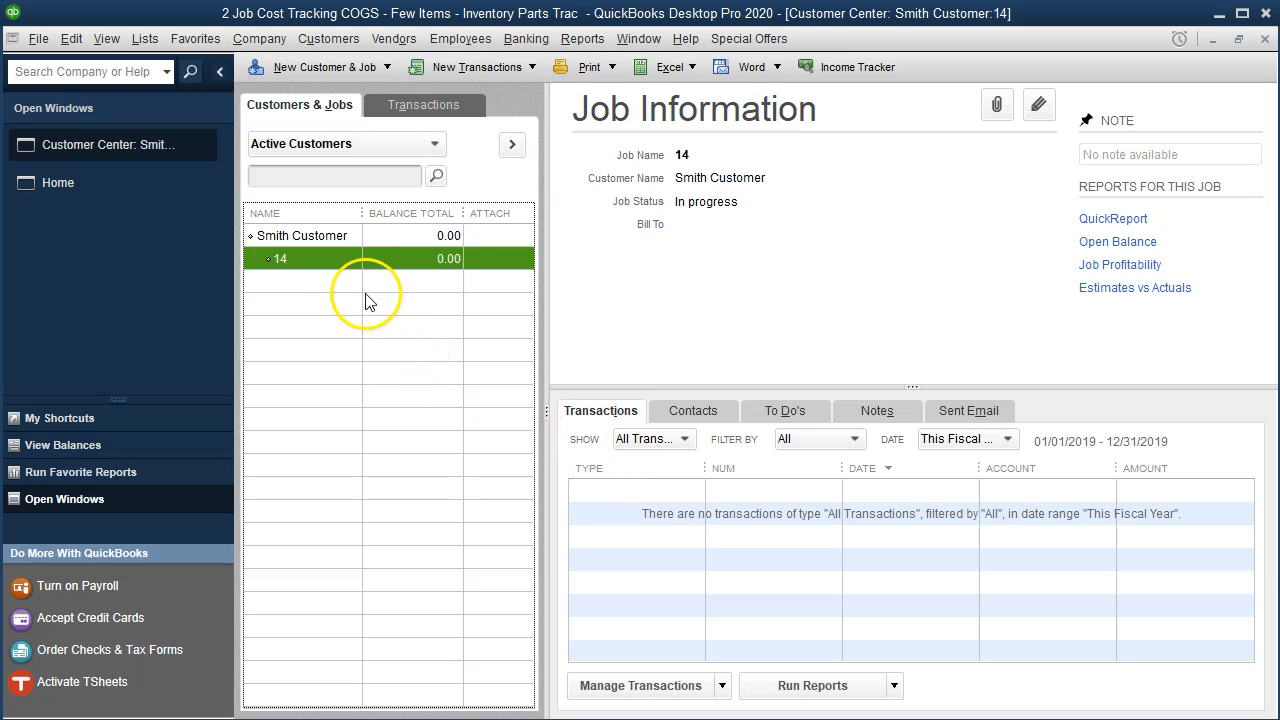
# Step: Add a second job named 15 under the same customer with job status In progress, and save it
pyautogui.click(314, 237)
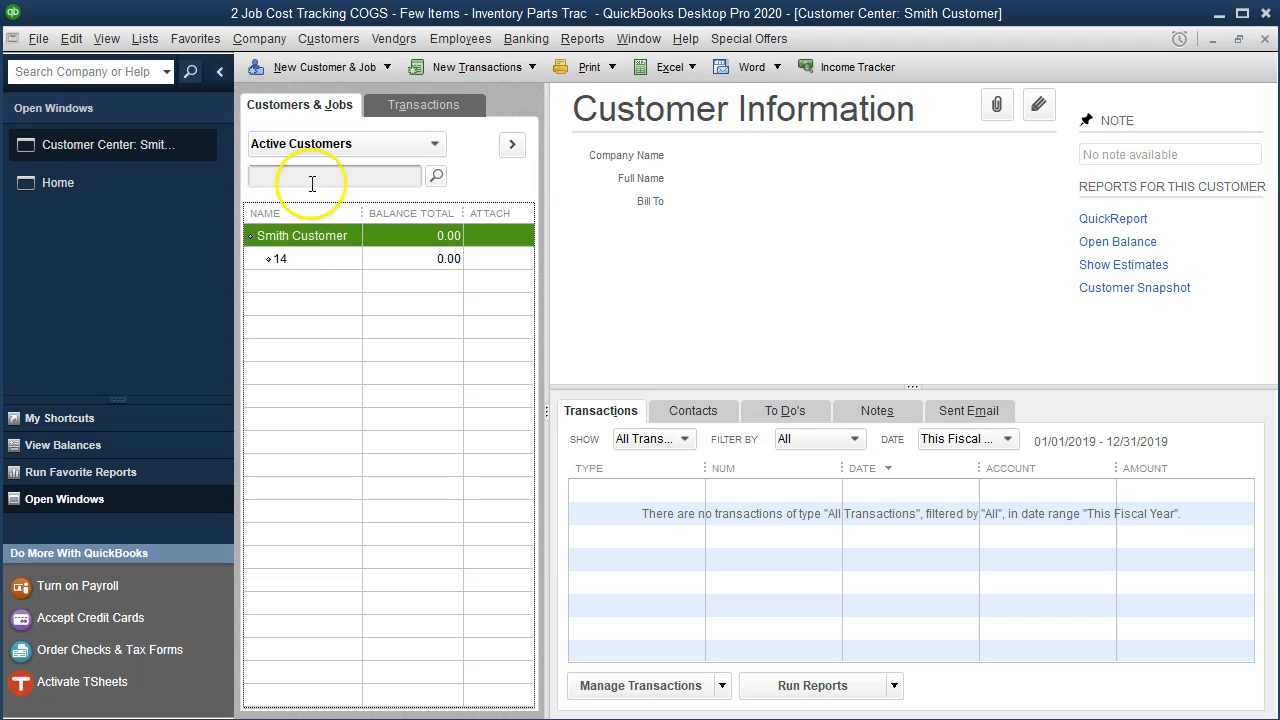
pyautogui.click(315, 68)
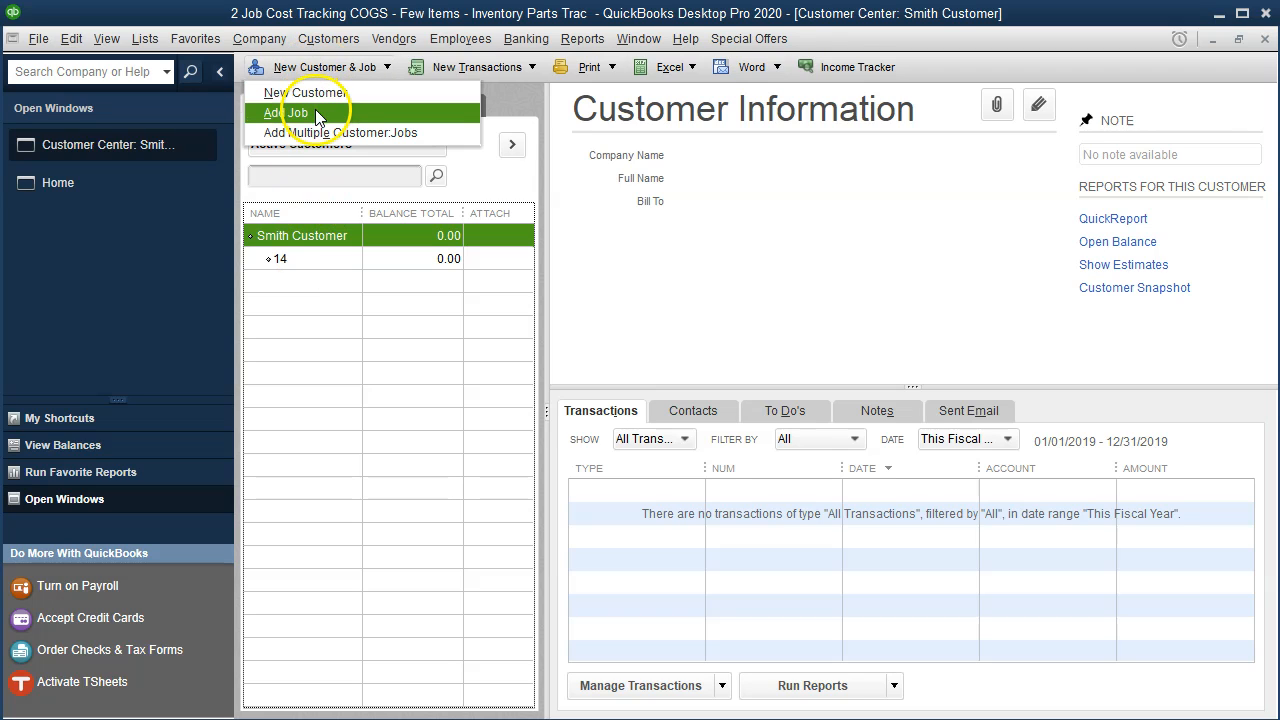
pyautogui.click(316, 114)
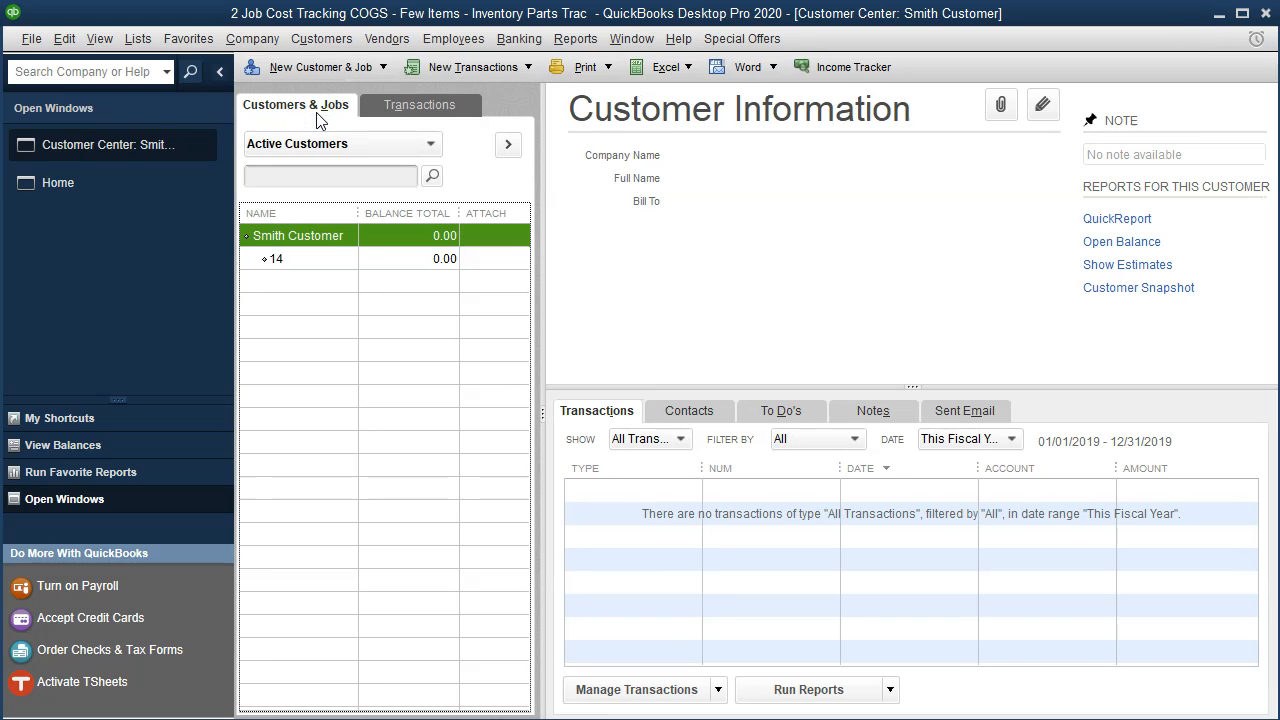
pyautogui.write('15')
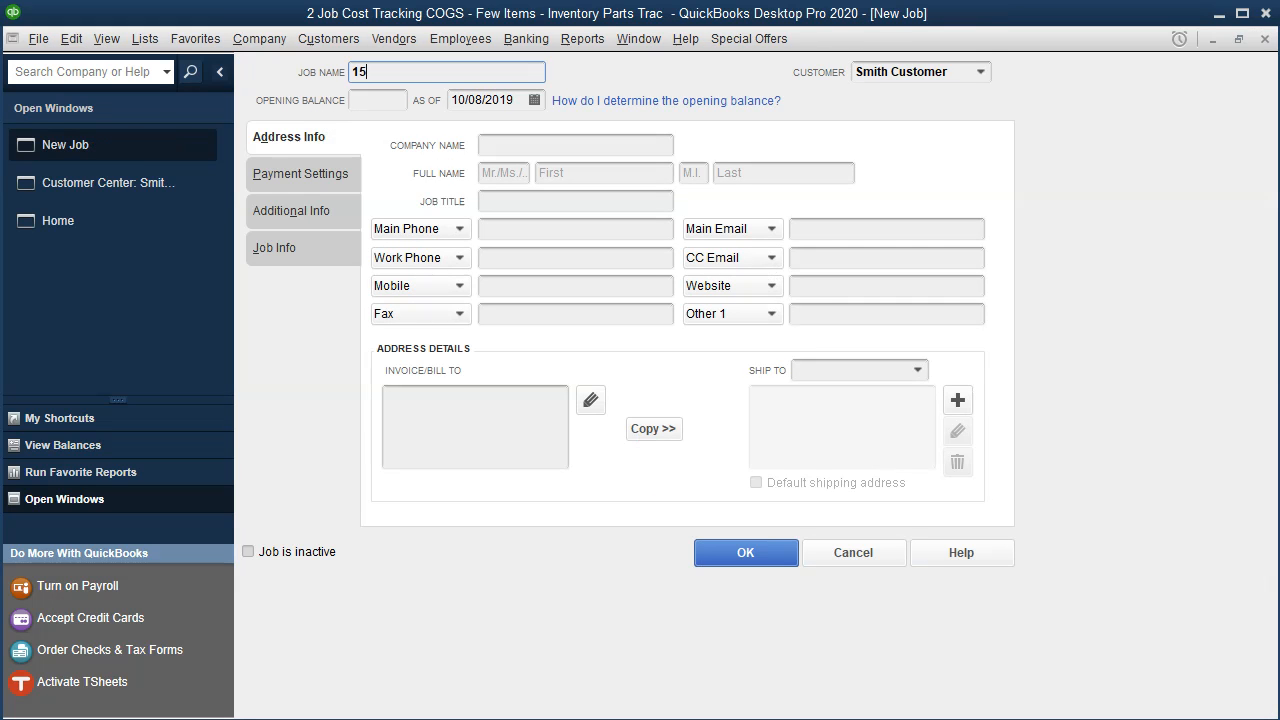
pyautogui.click(304, 260)
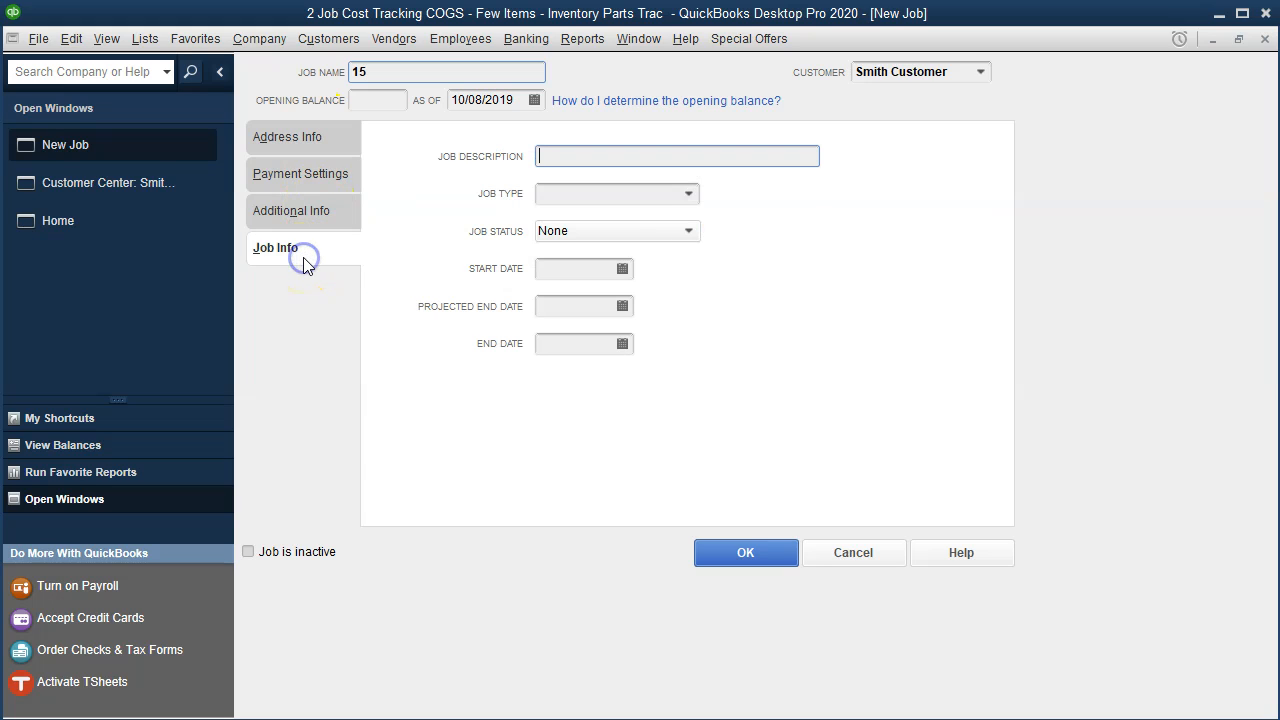
pyautogui.click(658, 240)
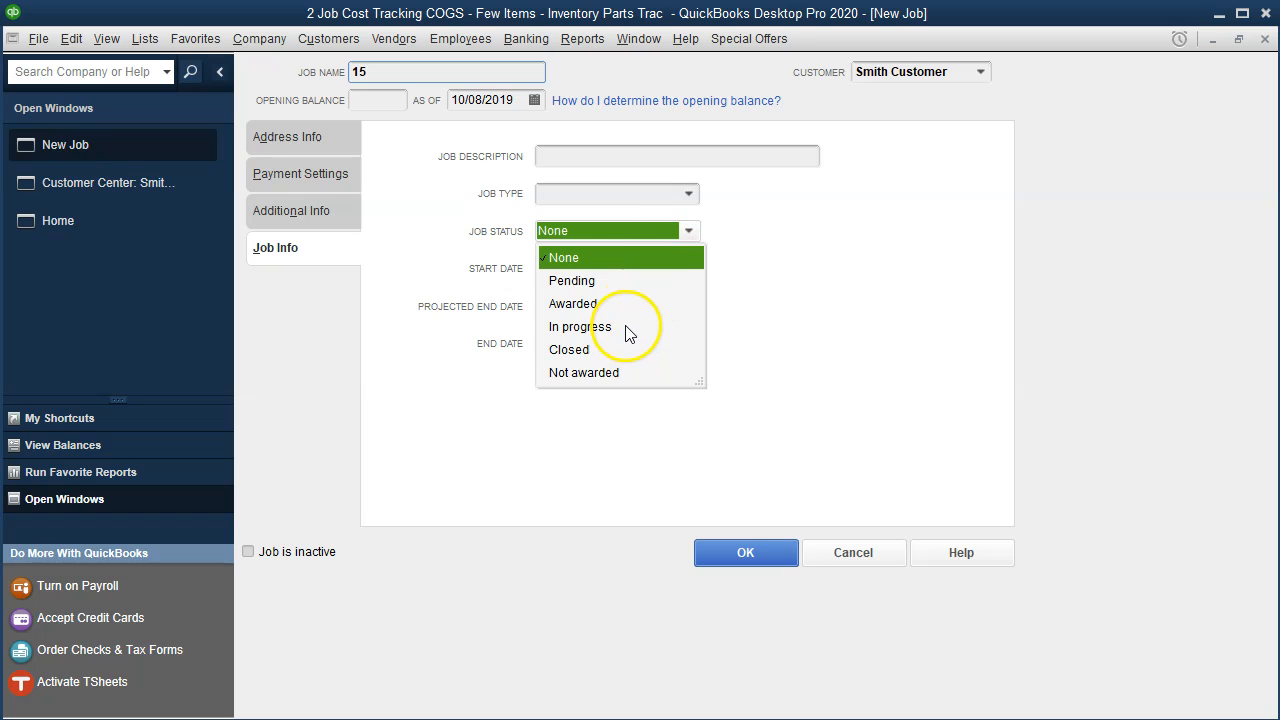
pyautogui.click(555, 327)
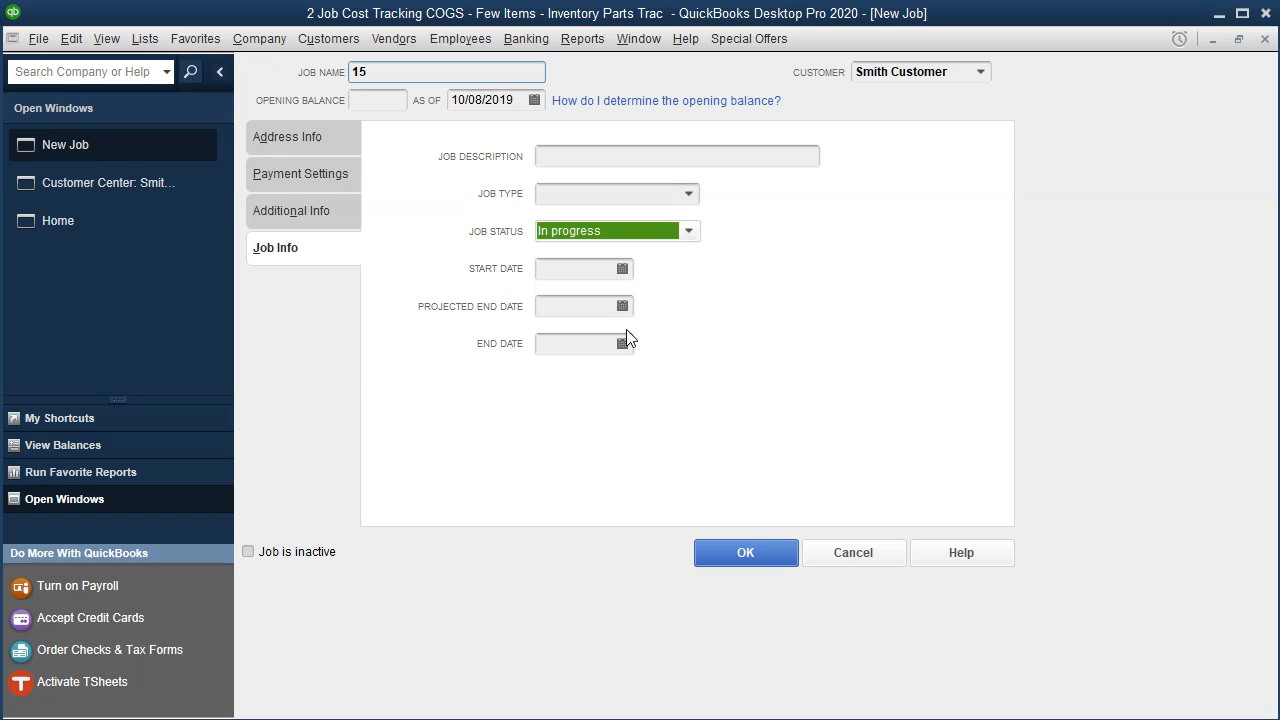
pyautogui.click(761, 552)
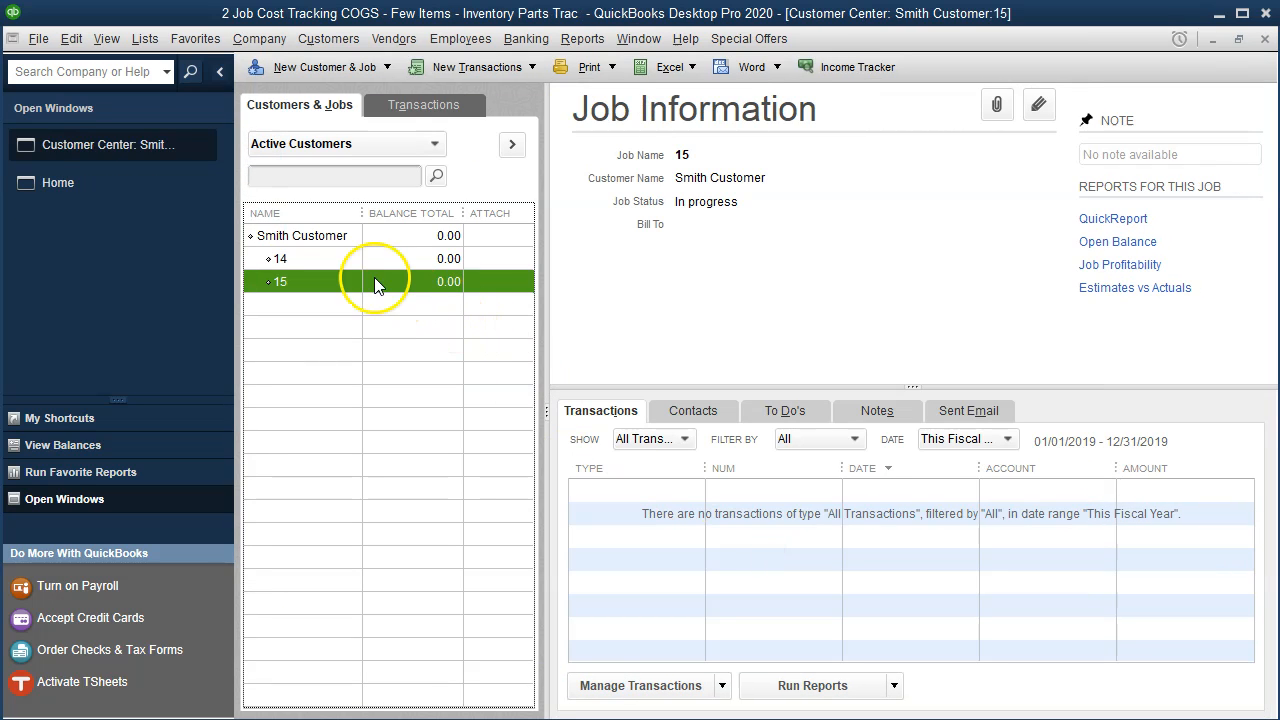
# Step: Add a third job named 16 under the same customer with job status In progress, and save it
pyautogui.click(337, 236)
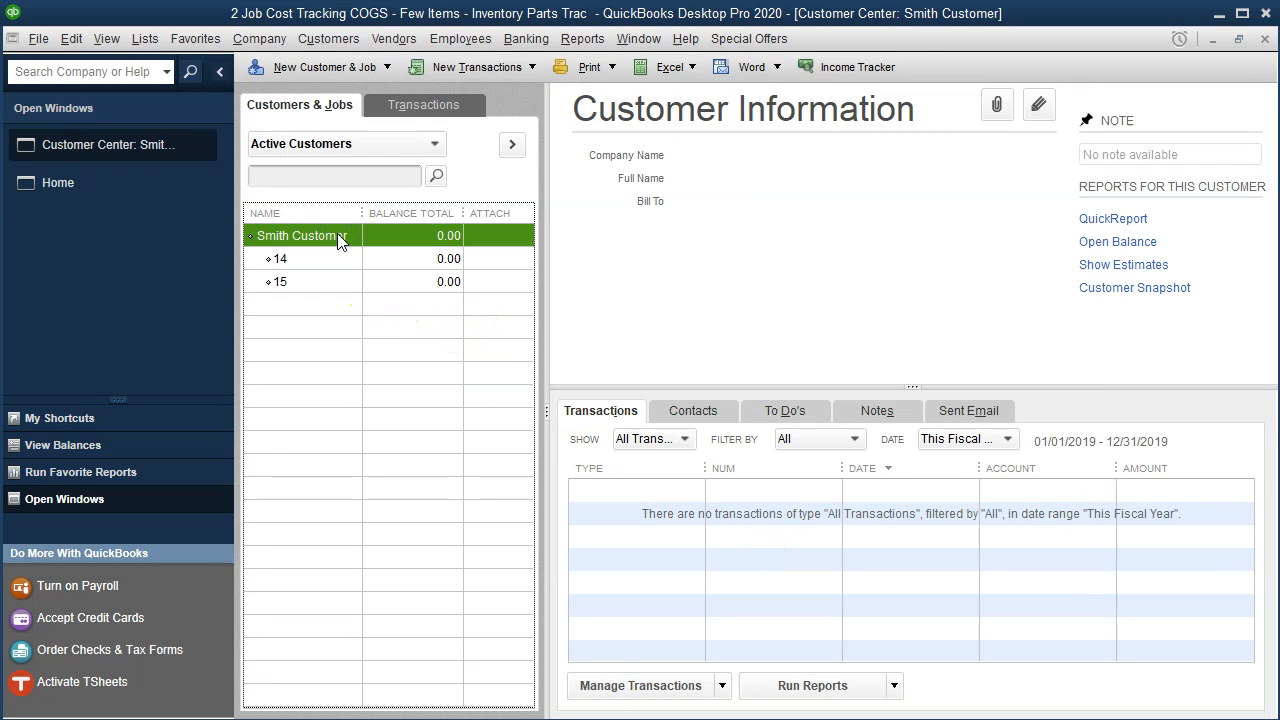
pyautogui.click(340, 72)
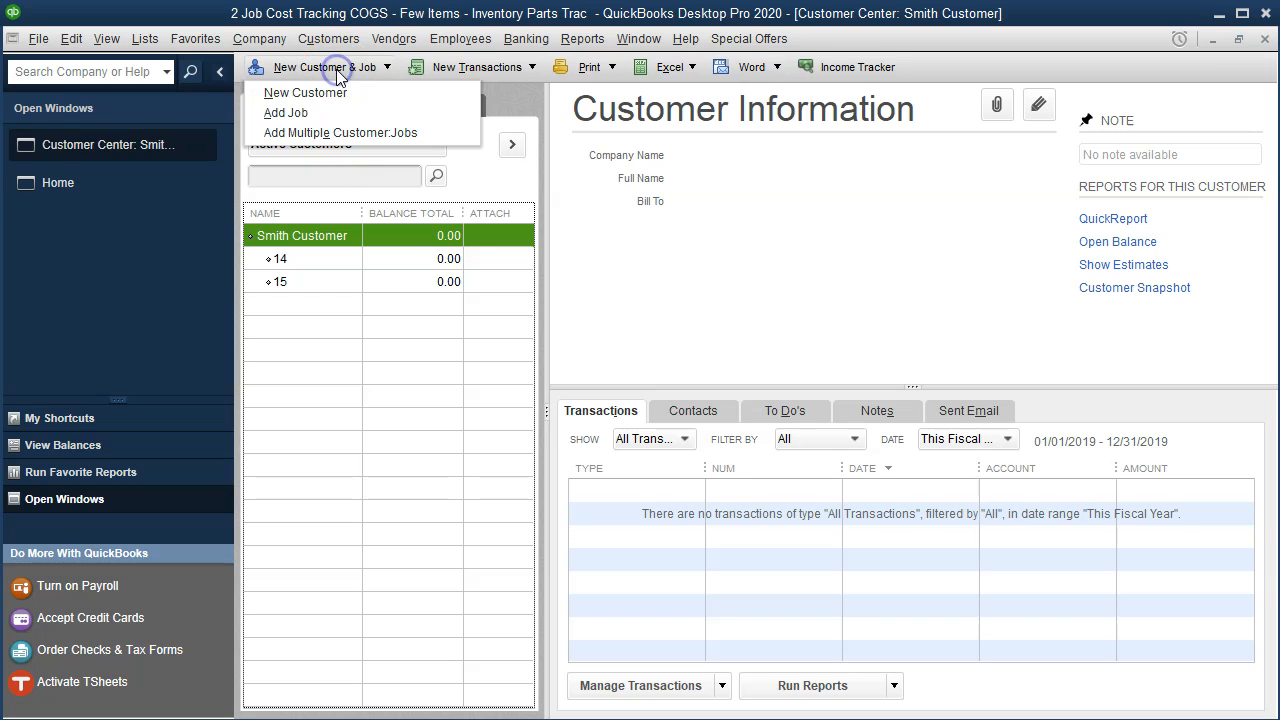
pyautogui.click(333, 108)
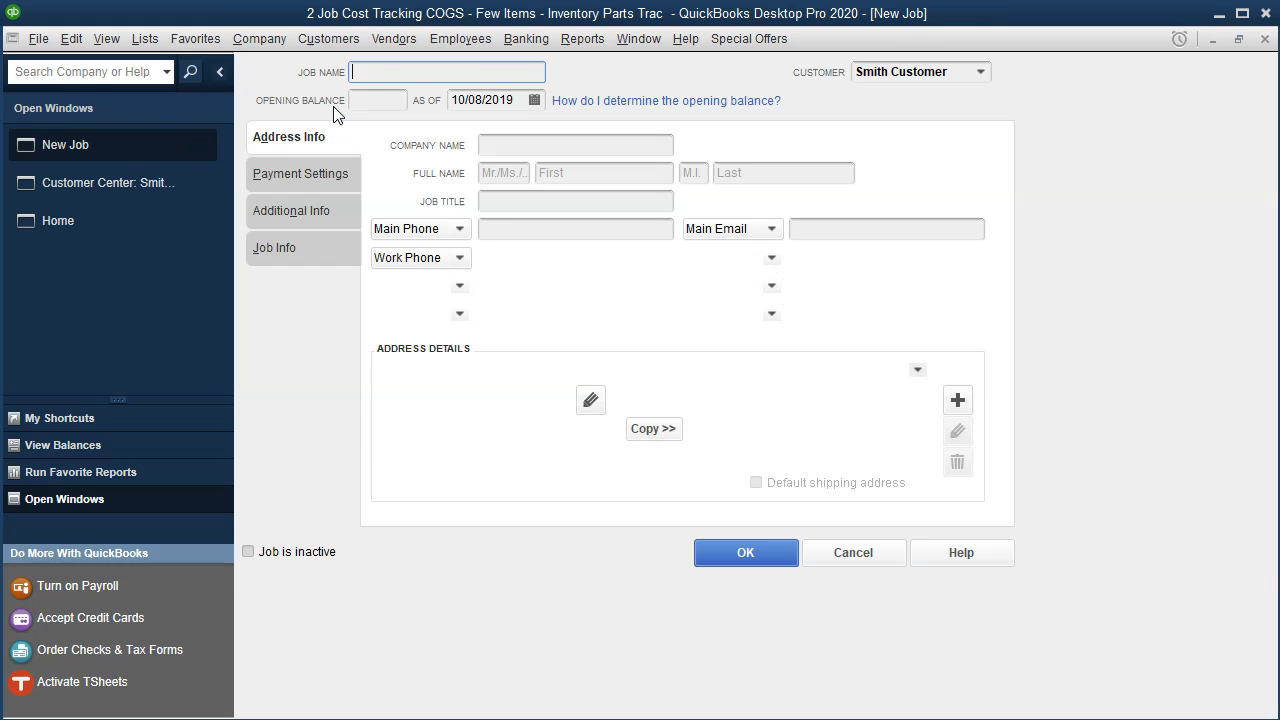
pyautogui.write('16')
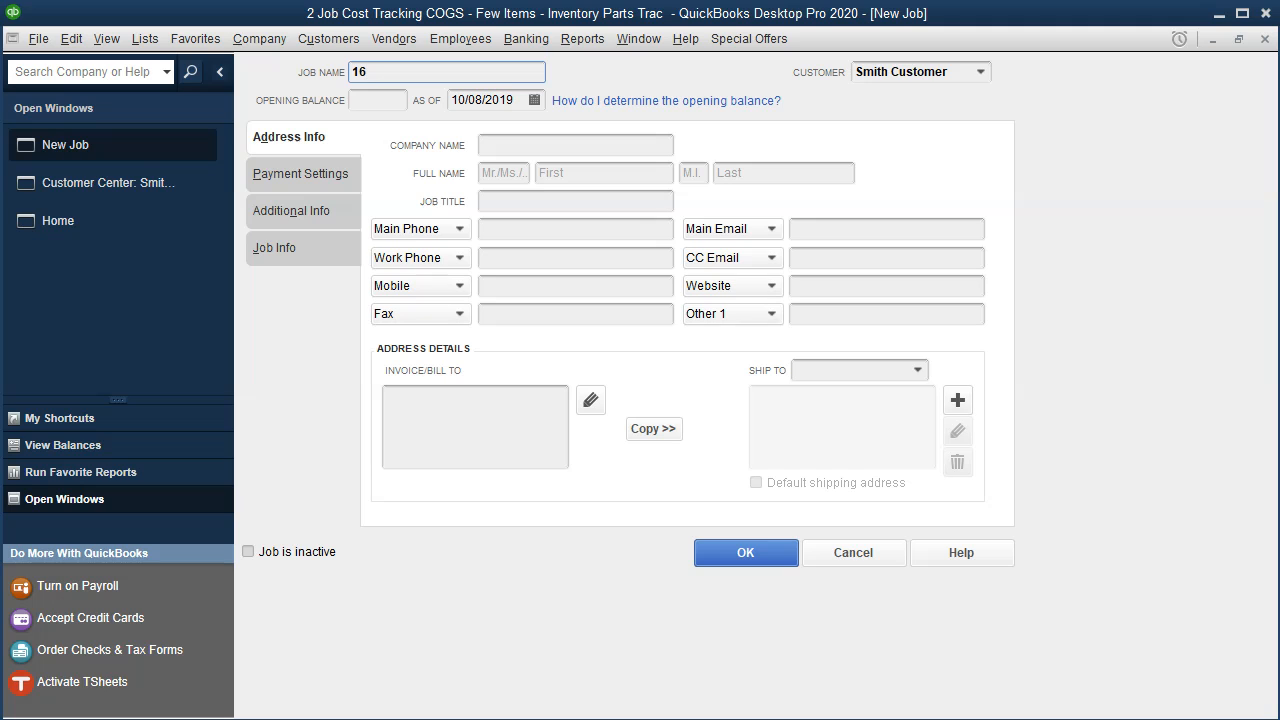
pyautogui.click(318, 255)
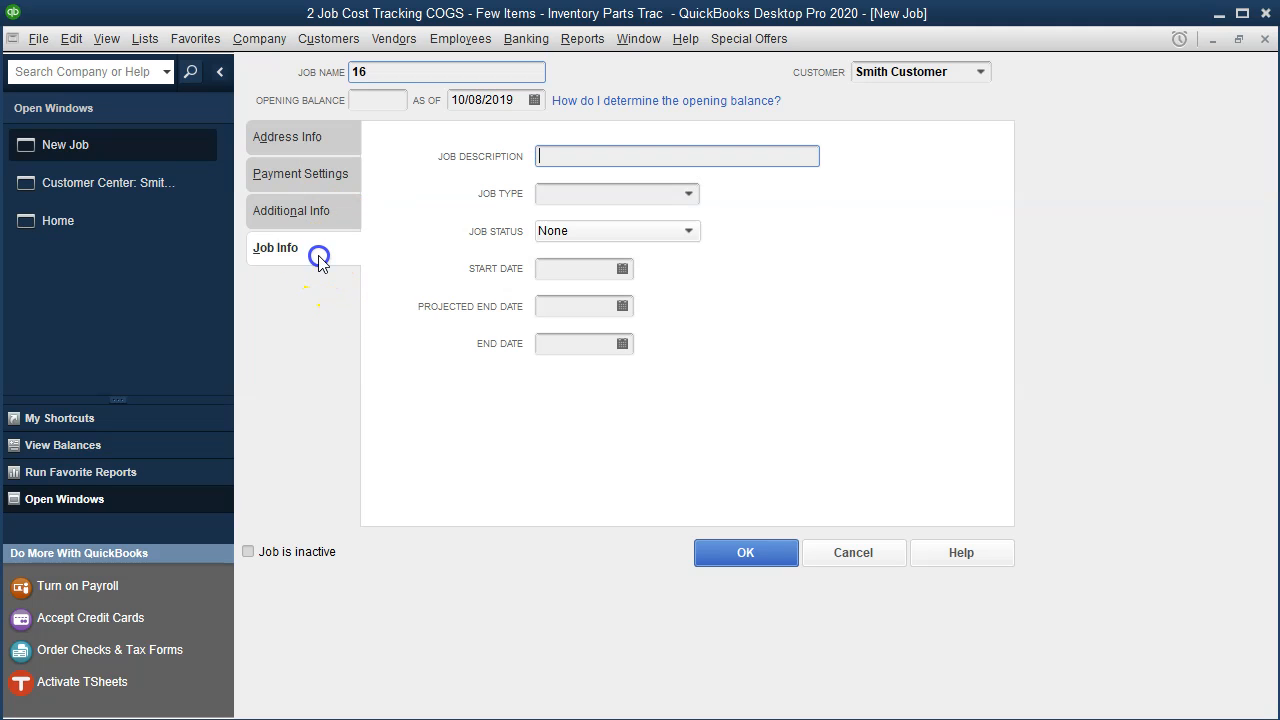
pyautogui.click(689, 231)
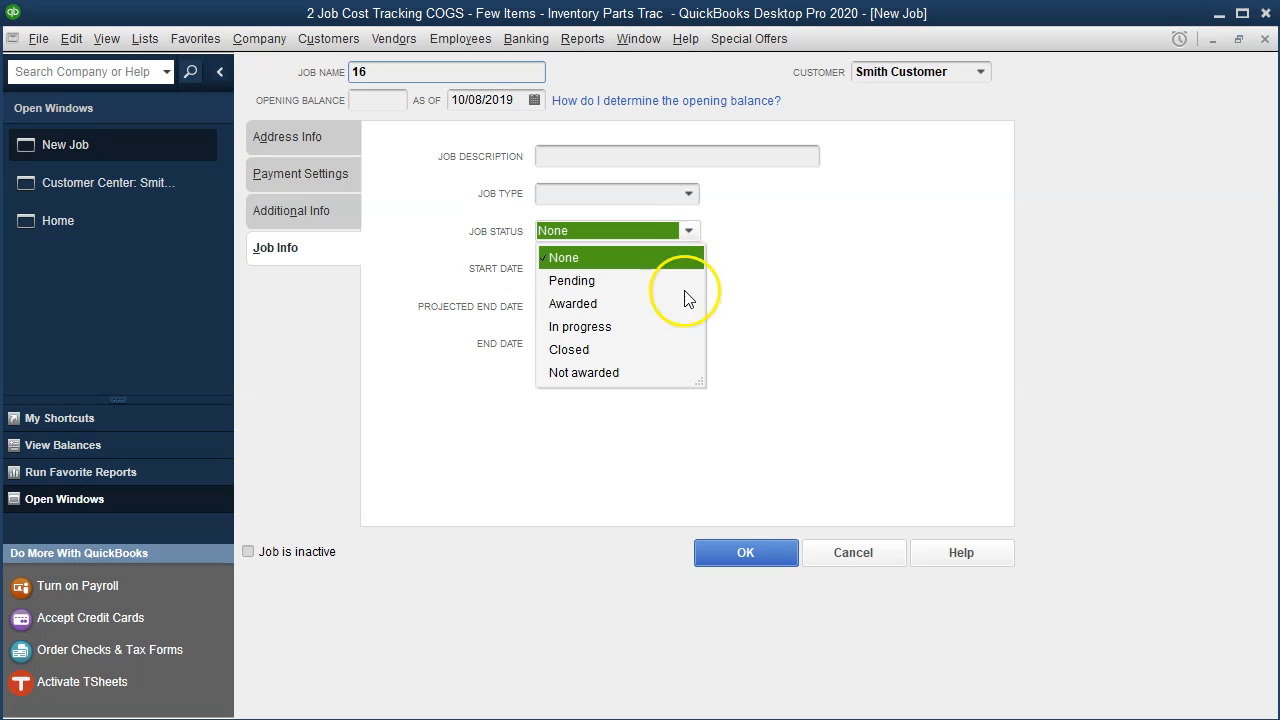
pyautogui.click(621, 330)
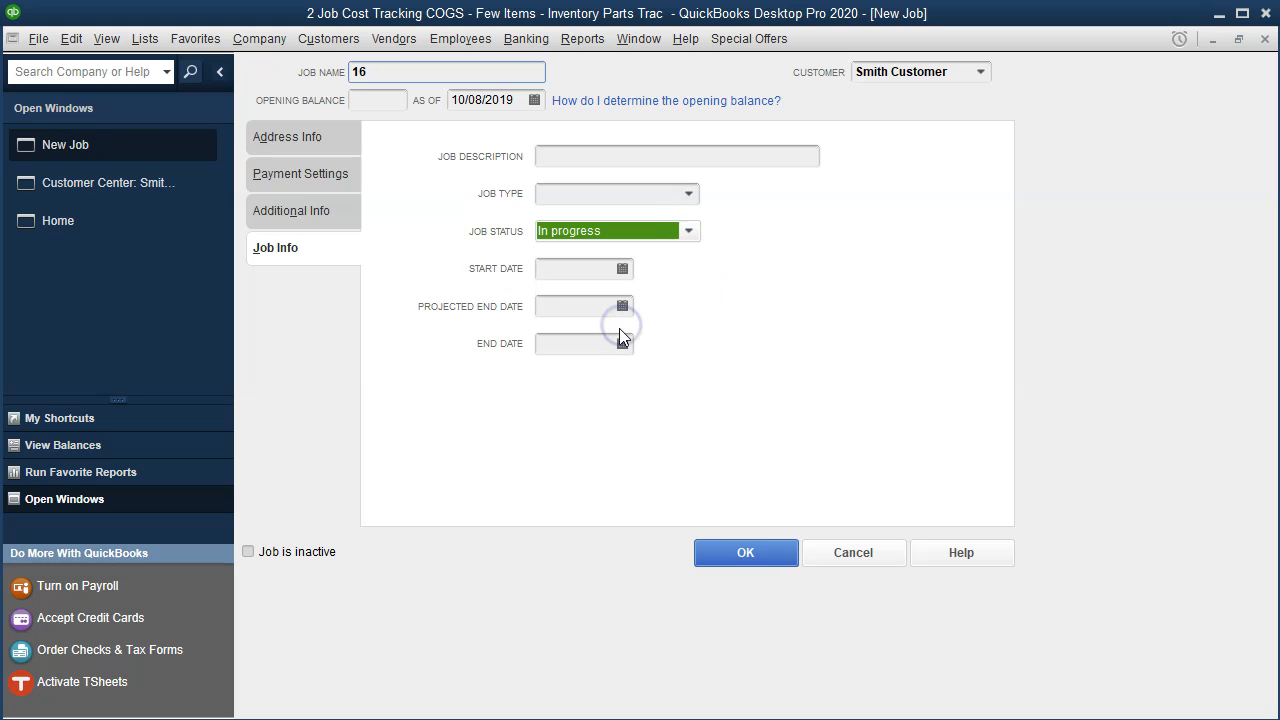
pyautogui.click(736, 556)
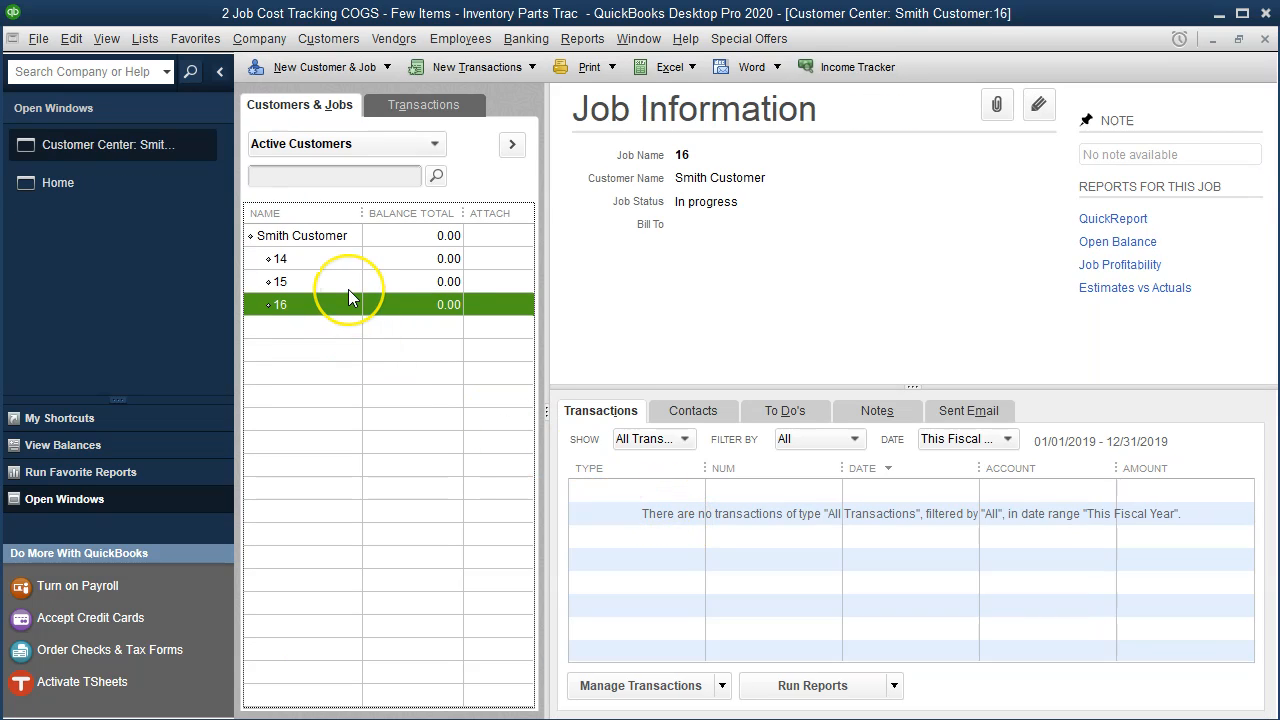
# Step: Close the Customer Center and return to the home page
pyautogui.click(338, 259)
pyautogui.click(780, 223)
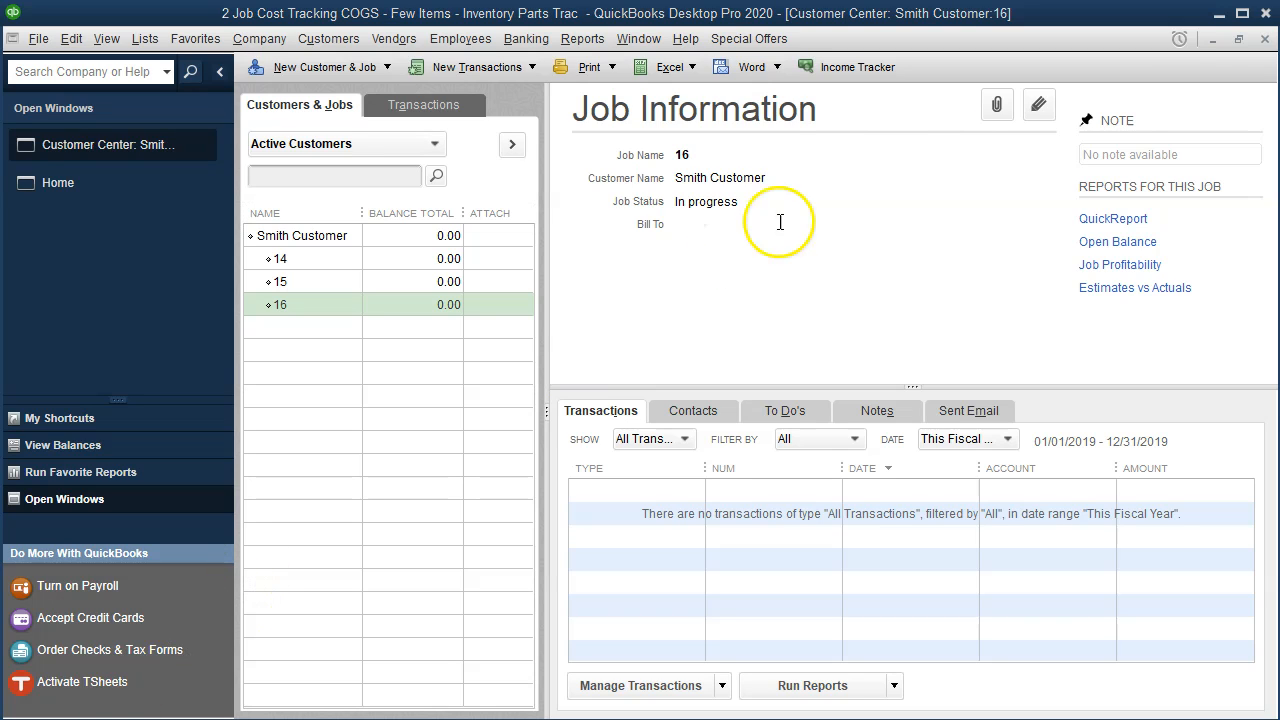
pyautogui.click(1265, 40)
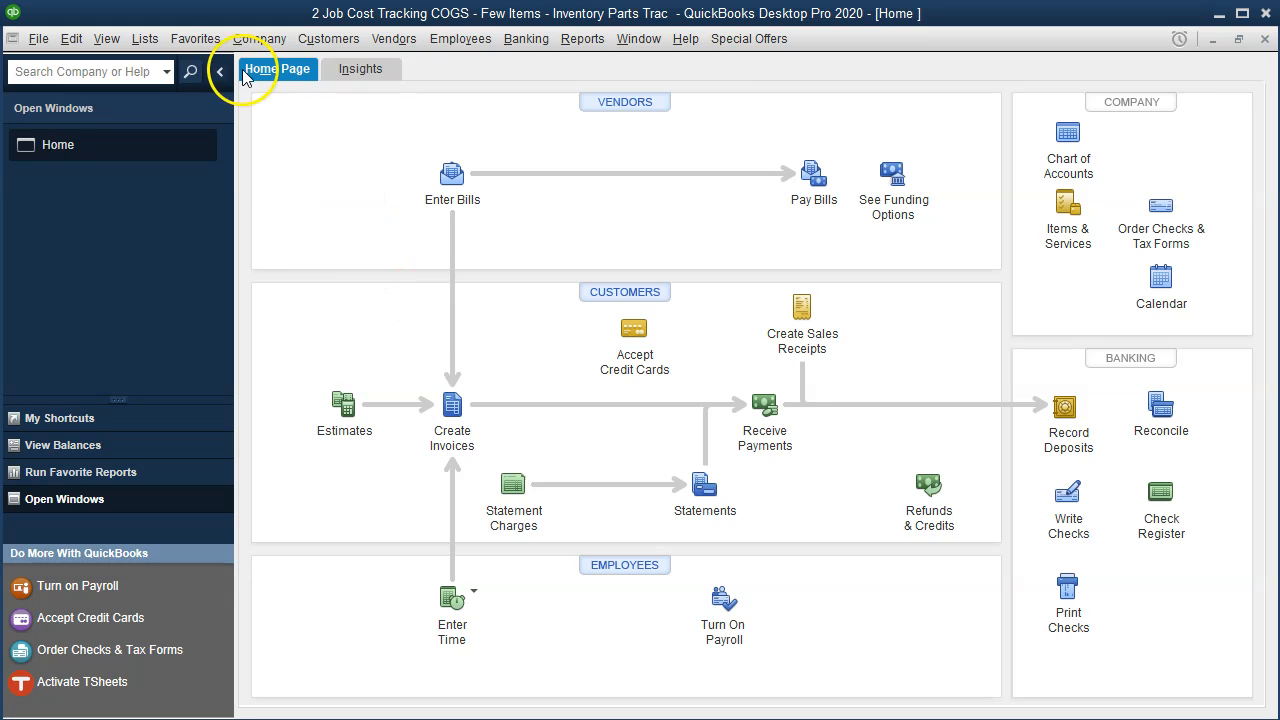
pyautogui.click(145, 39)
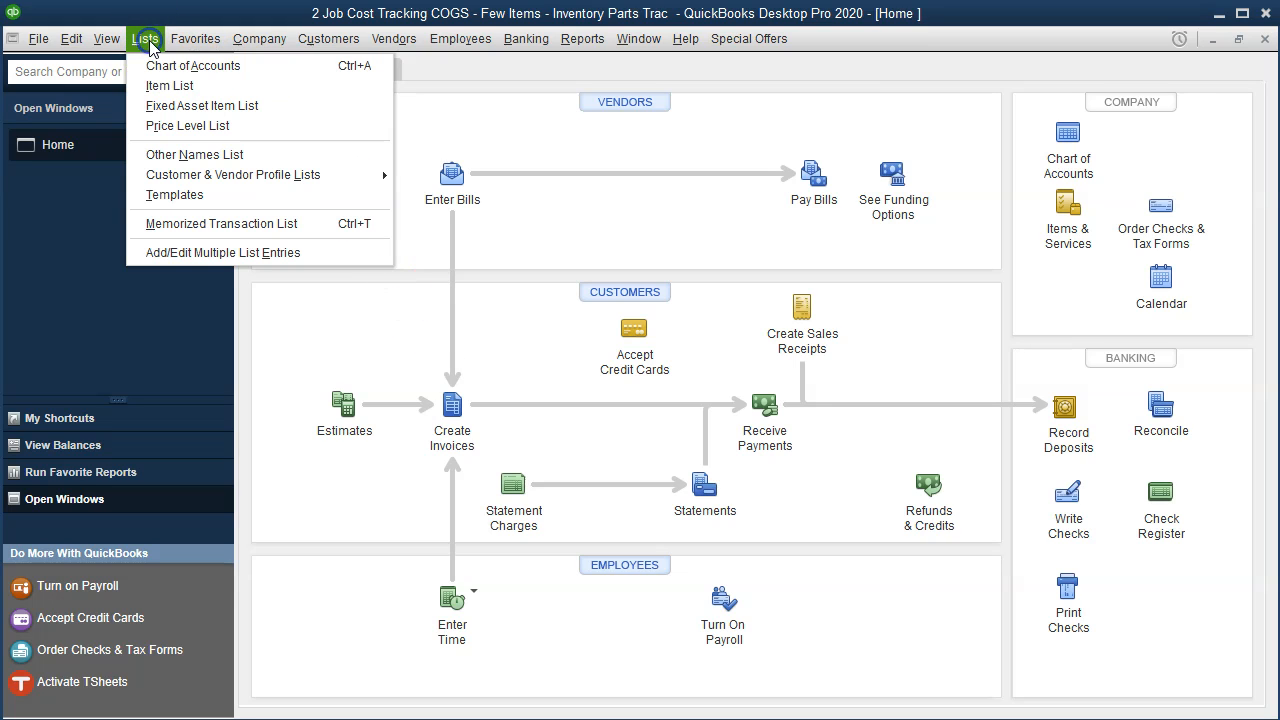
pyautogui.click(190, 85)
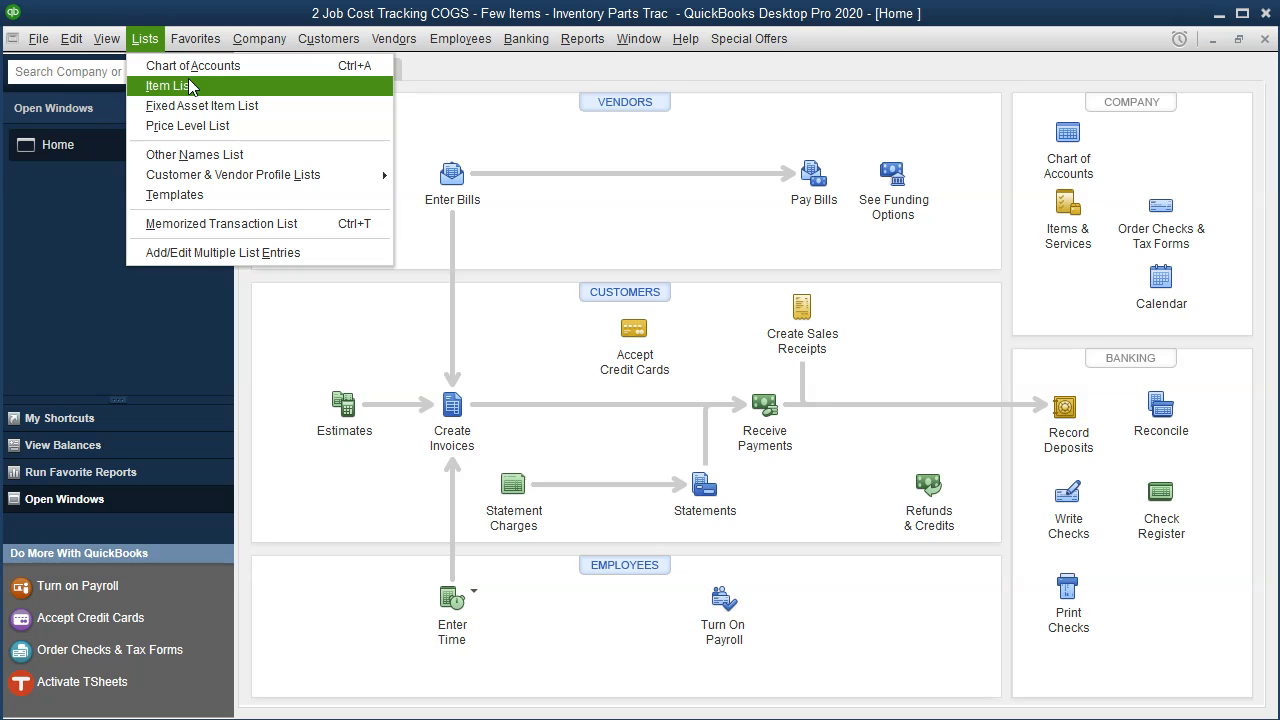
pyautogui.click(165, 45)
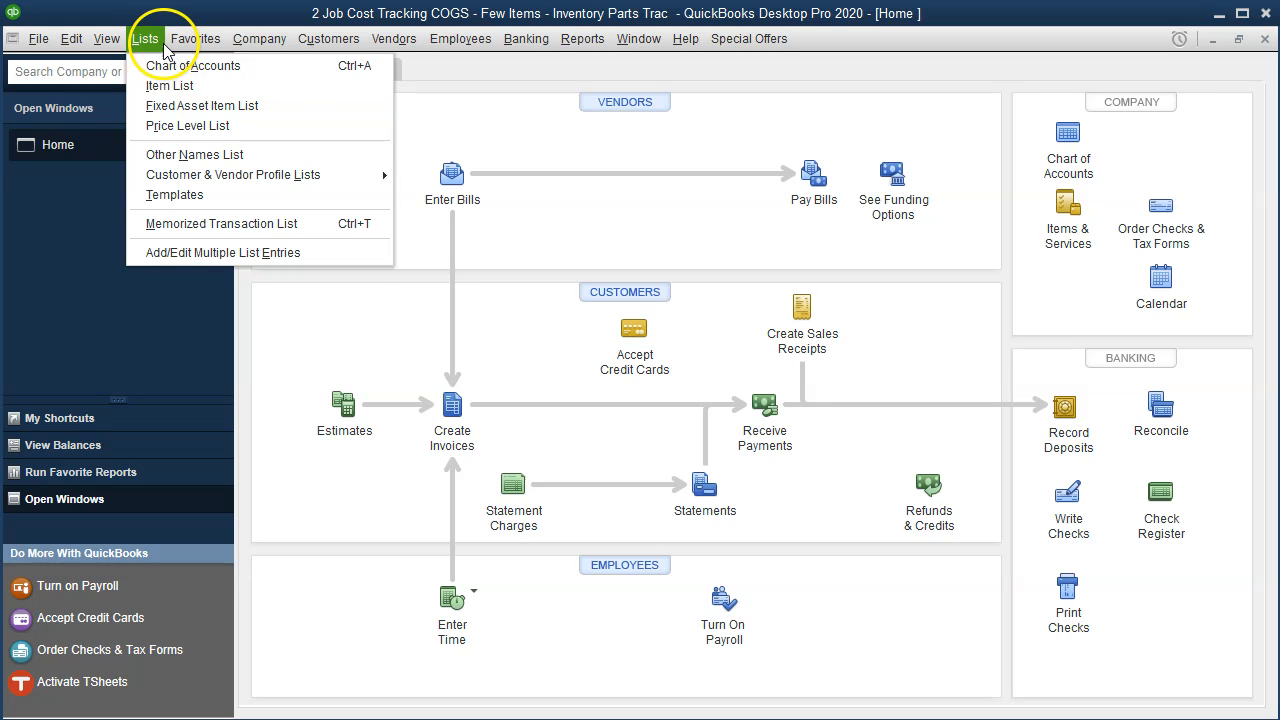
# Step: Activate inventory and purchase orders in the company preferences for Items & Inventory, accepting the closing of all open windows
pyautogui.click(74, 40)
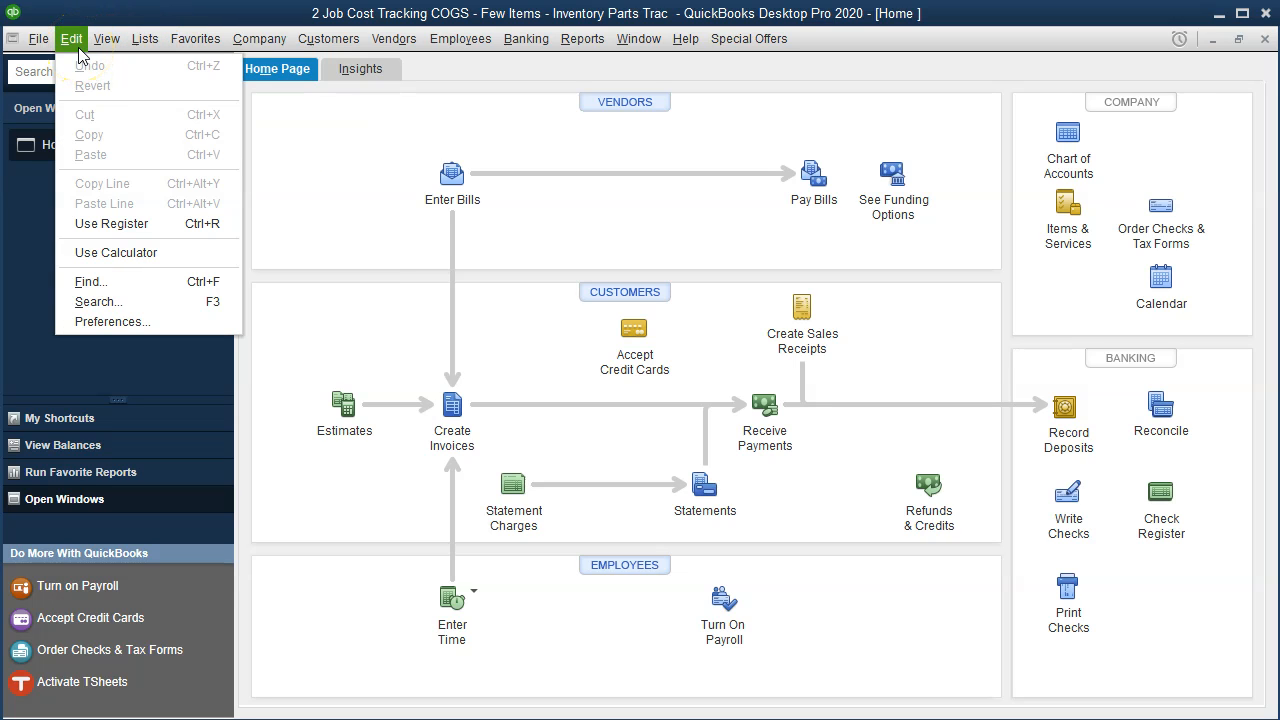
pyautogui.click(174, 319)
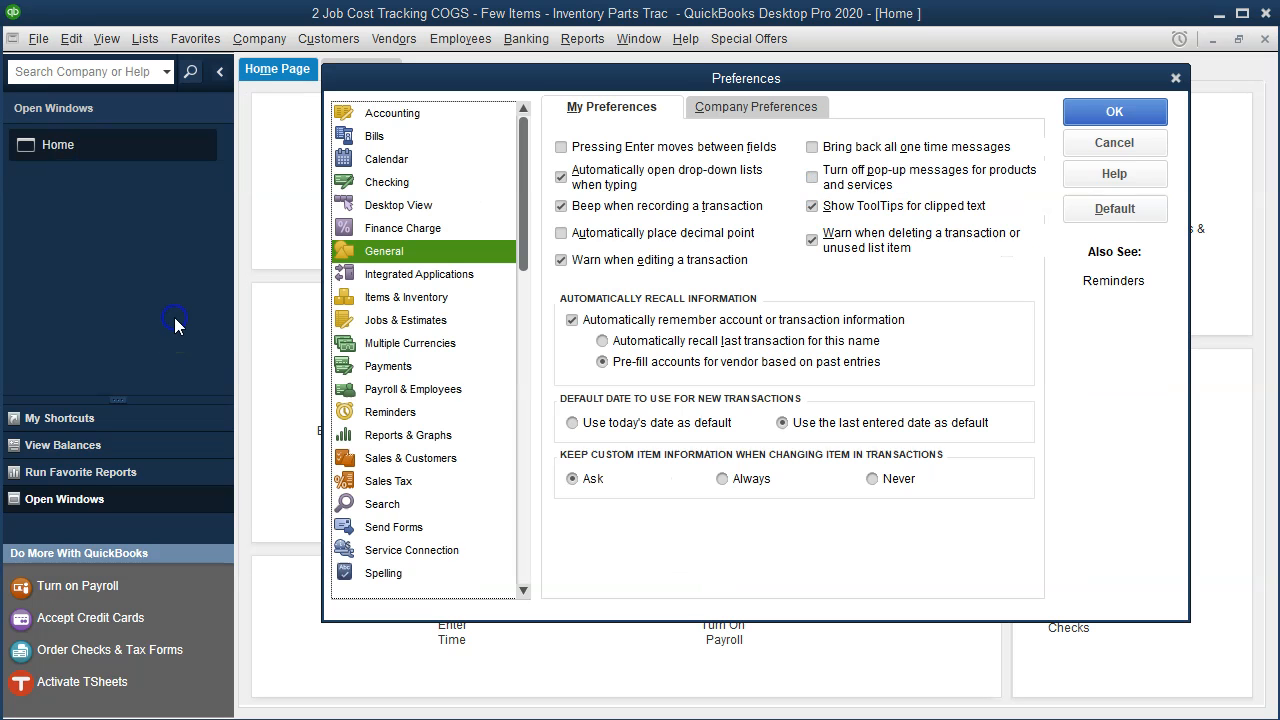
pyautogui.click(443, 298)
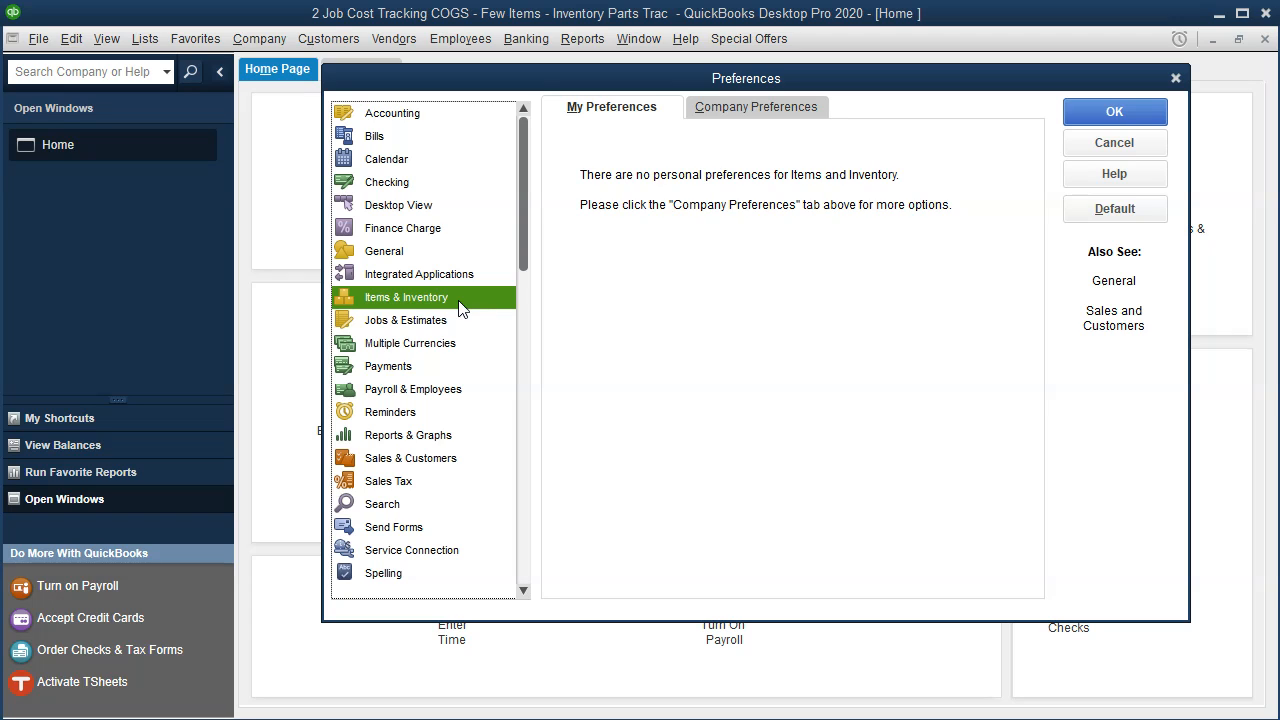
pyautogui.click(777, 115)
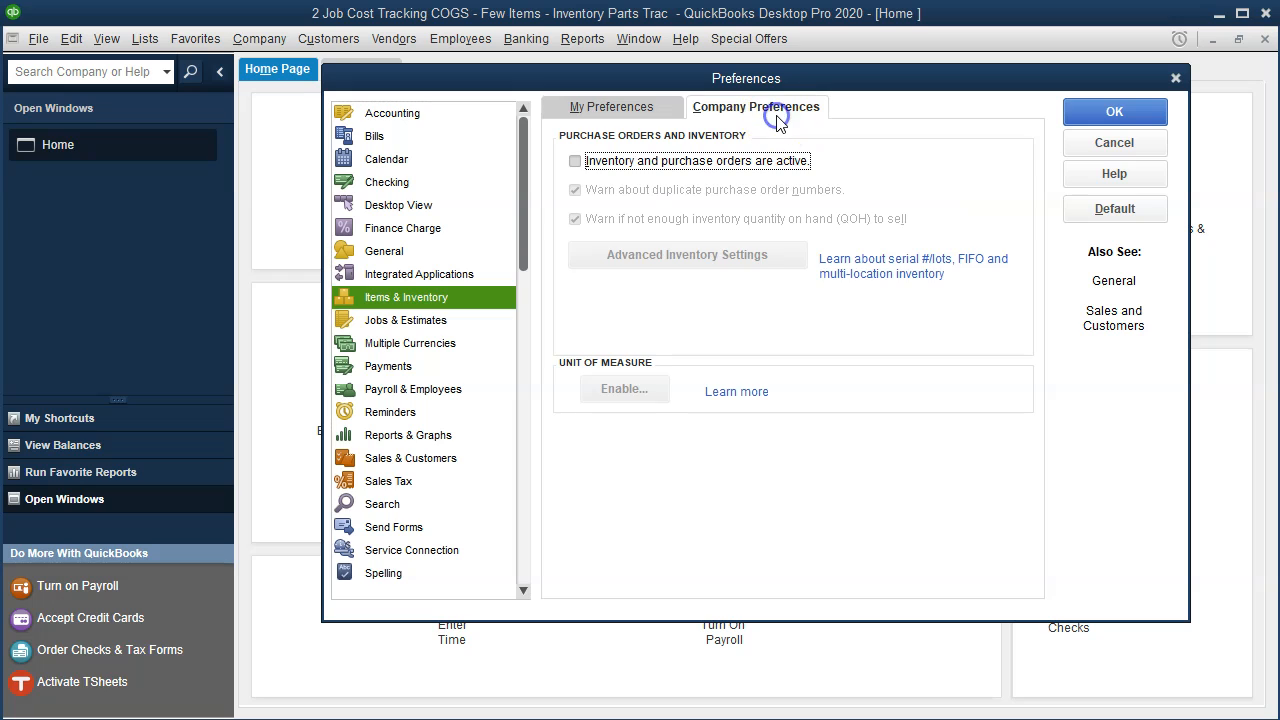
pyautogui.click(575, 162)
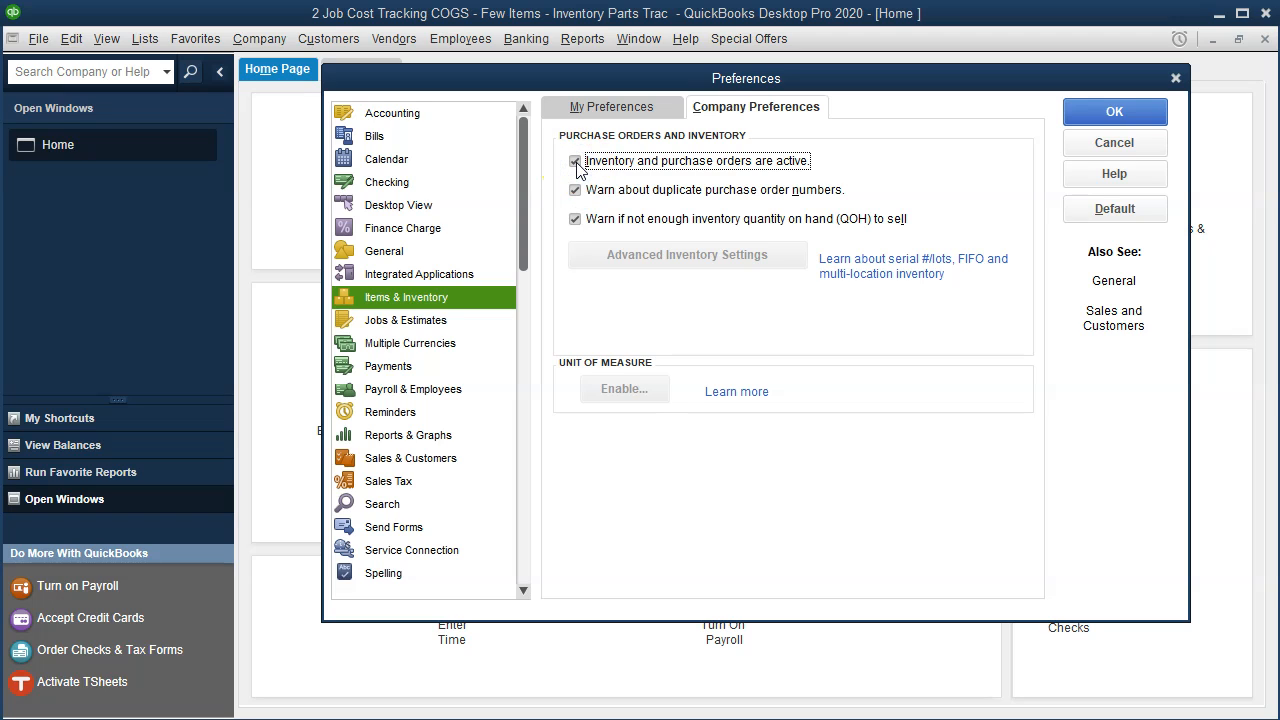
pyautogui.click(1073, 112)
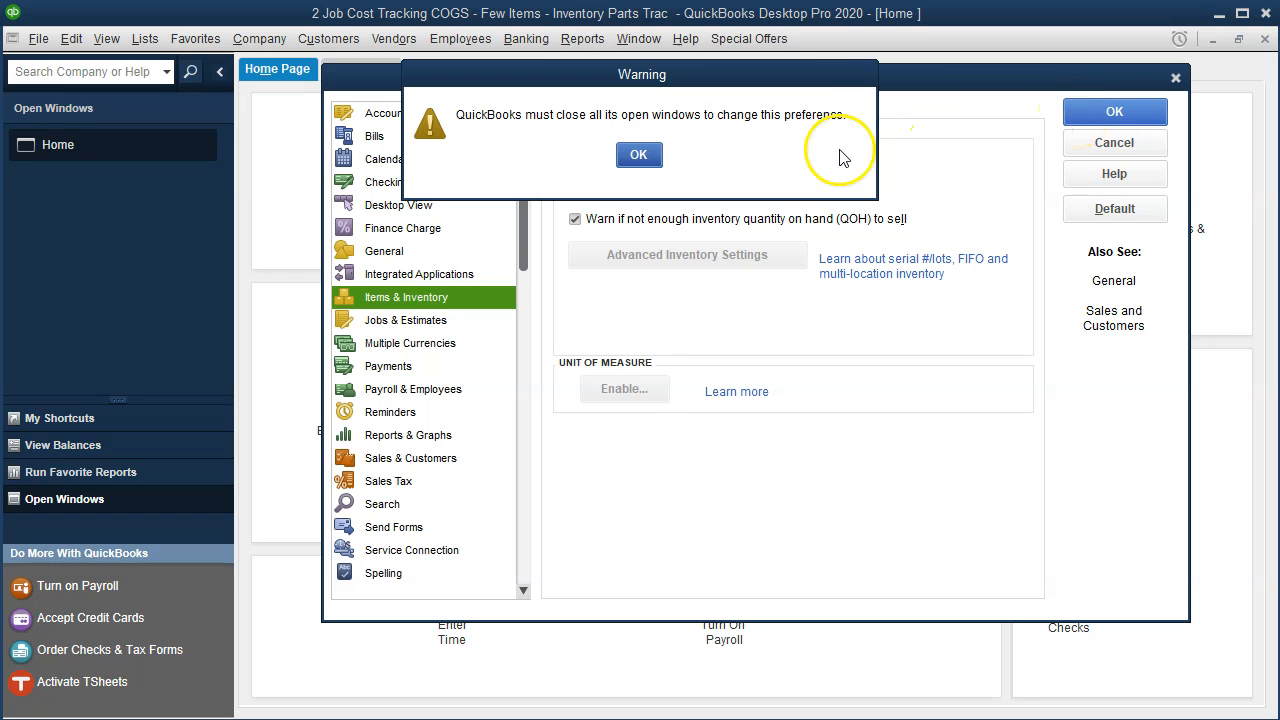
pyautogui.click(638, 155)
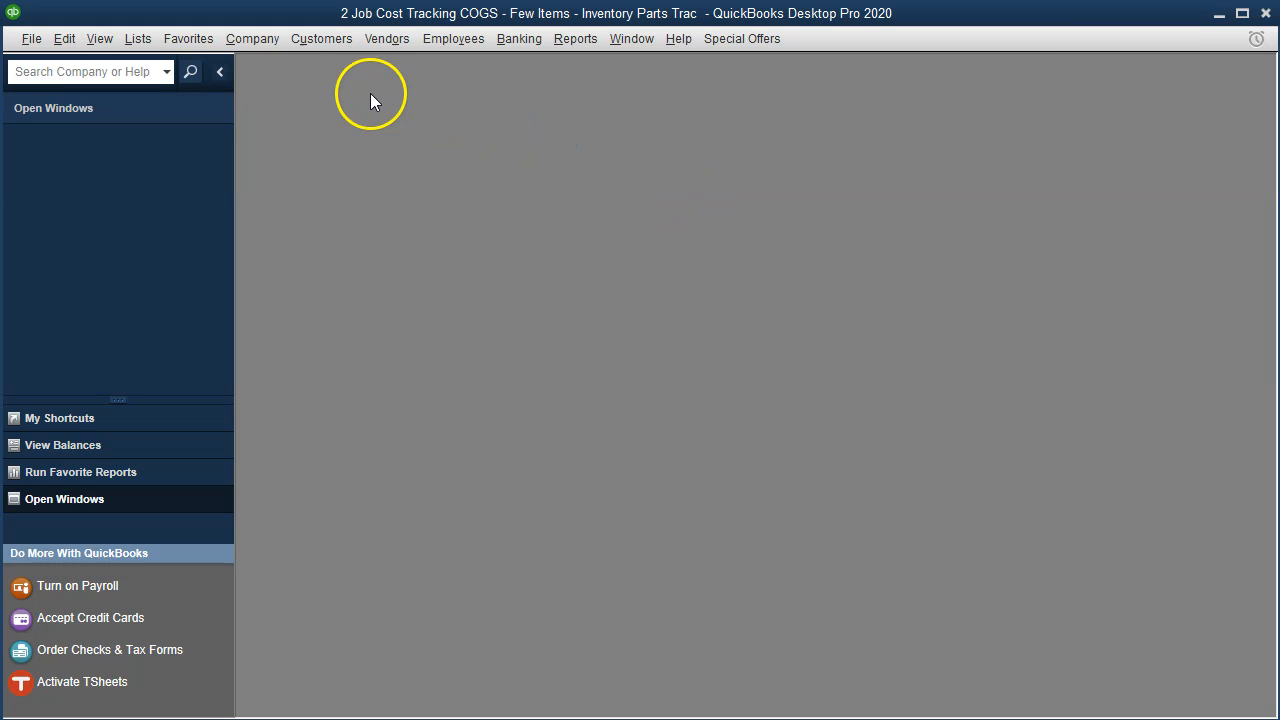
# Step: Reopen the company home page and maximize its window
pyautogui.click(250, 45)
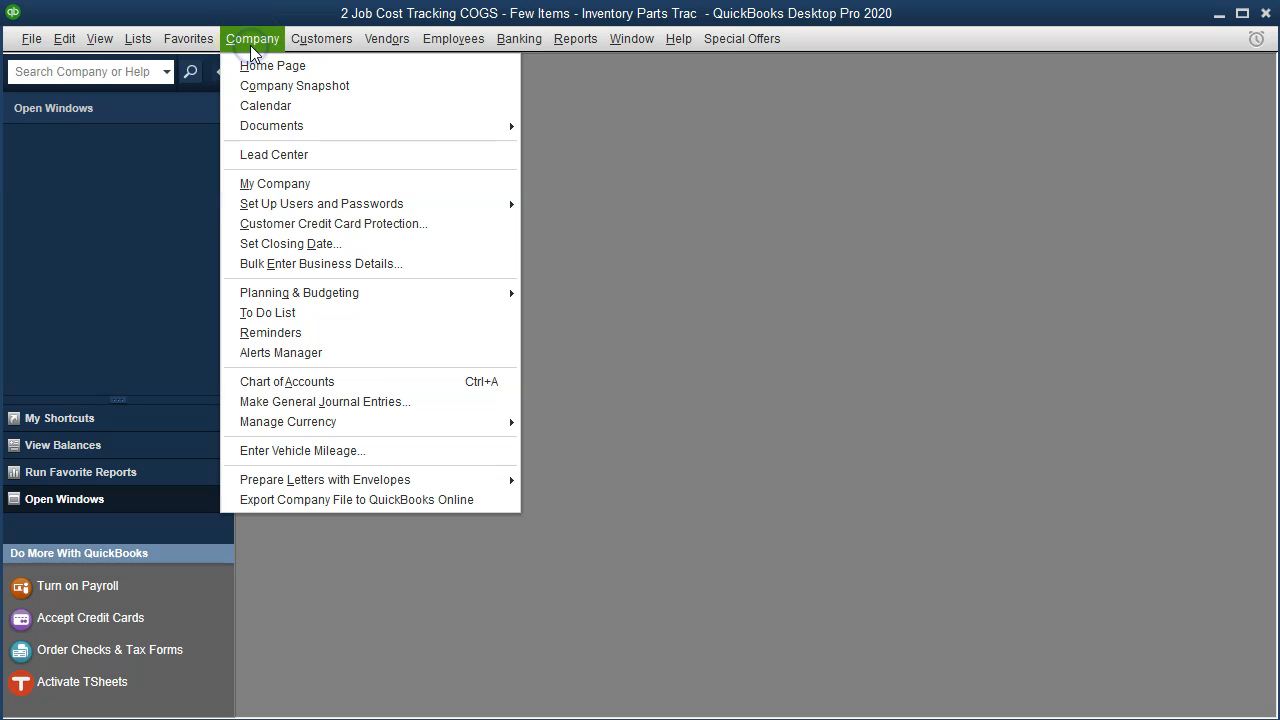
pyautogui.click(311, 68)
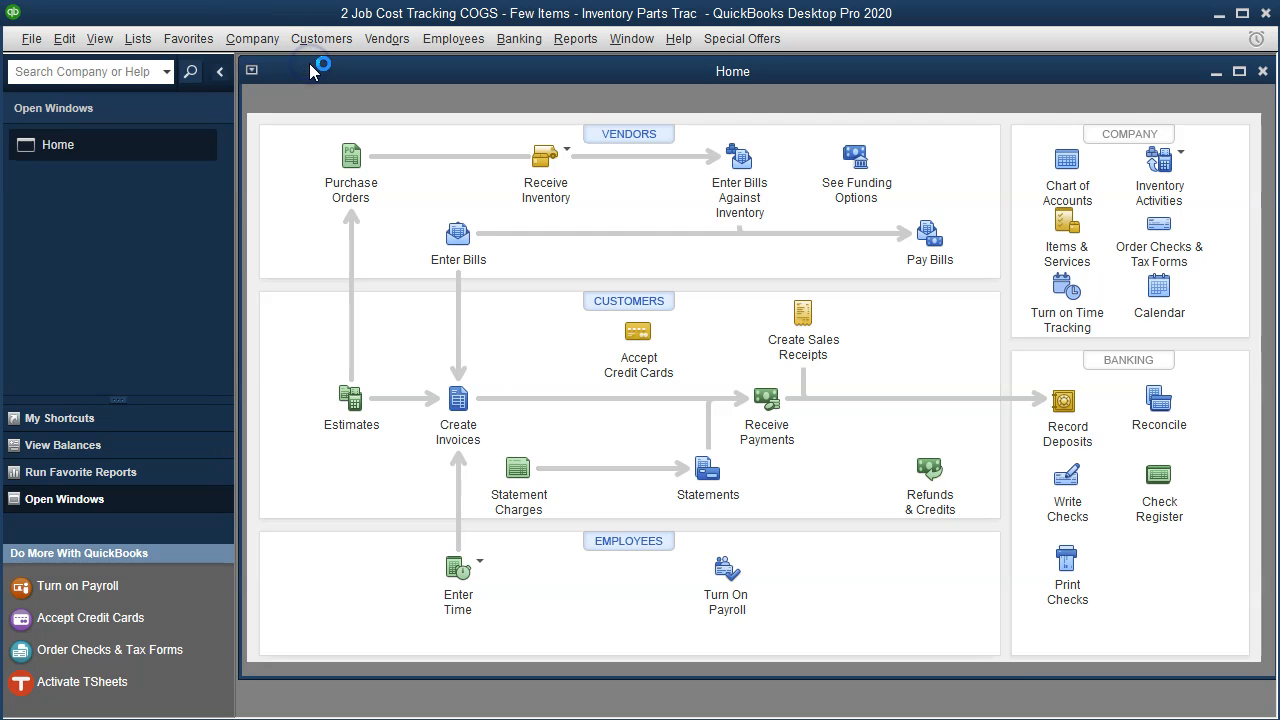
pyautogui.click(1239, 75)
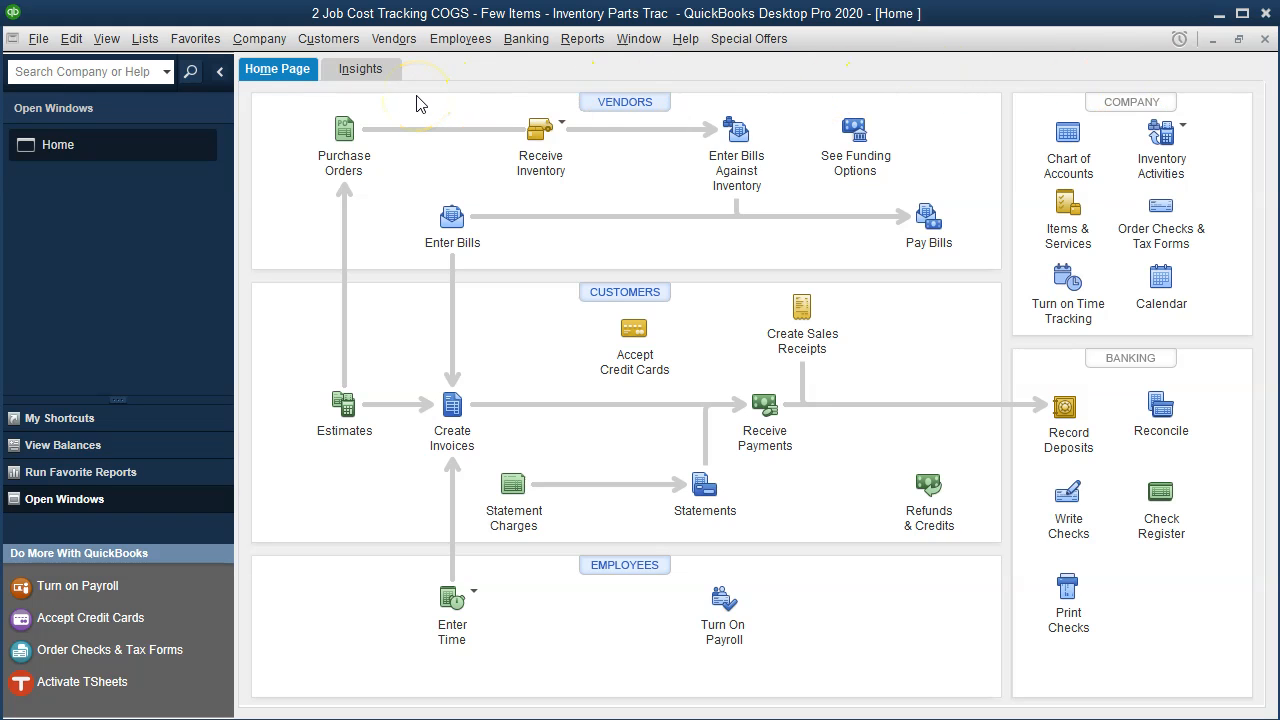
# Step: Open the Item List and check Job 14's Direct Materials heading in the Excel job cost record before returning to QuickBooks
pyautogui.click(148, 42)
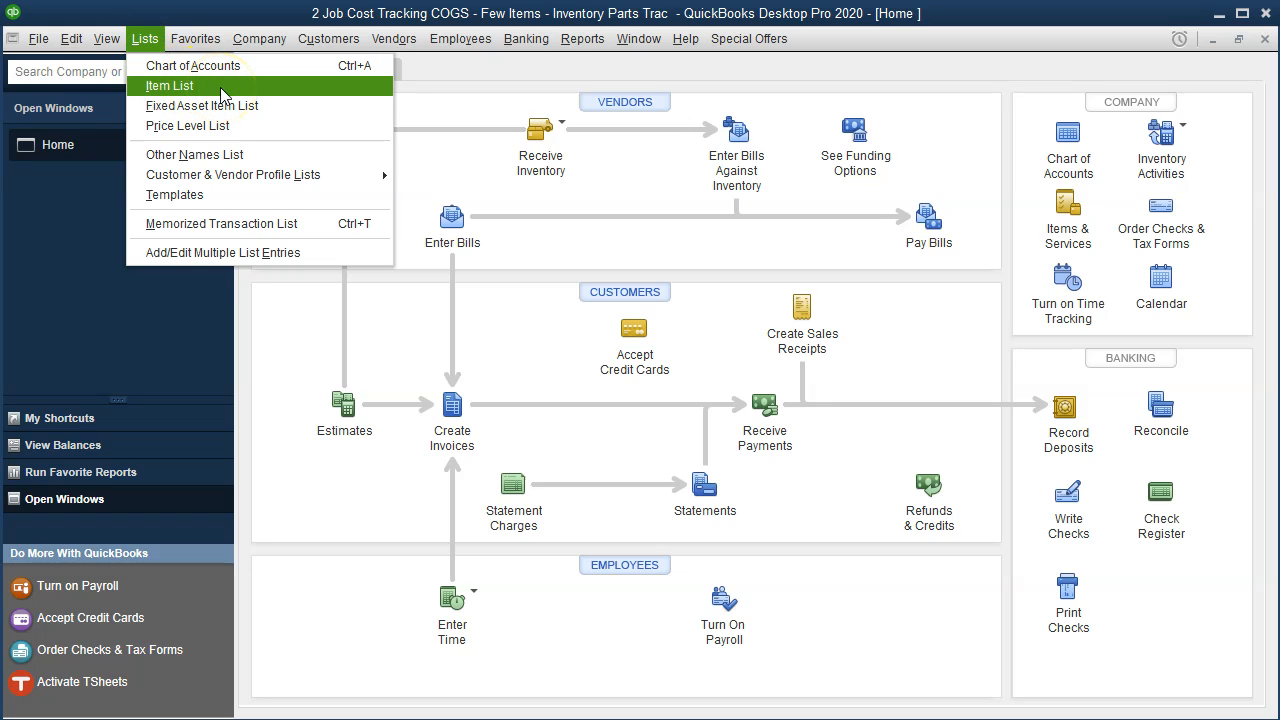
pyautogui.click(170, 86)
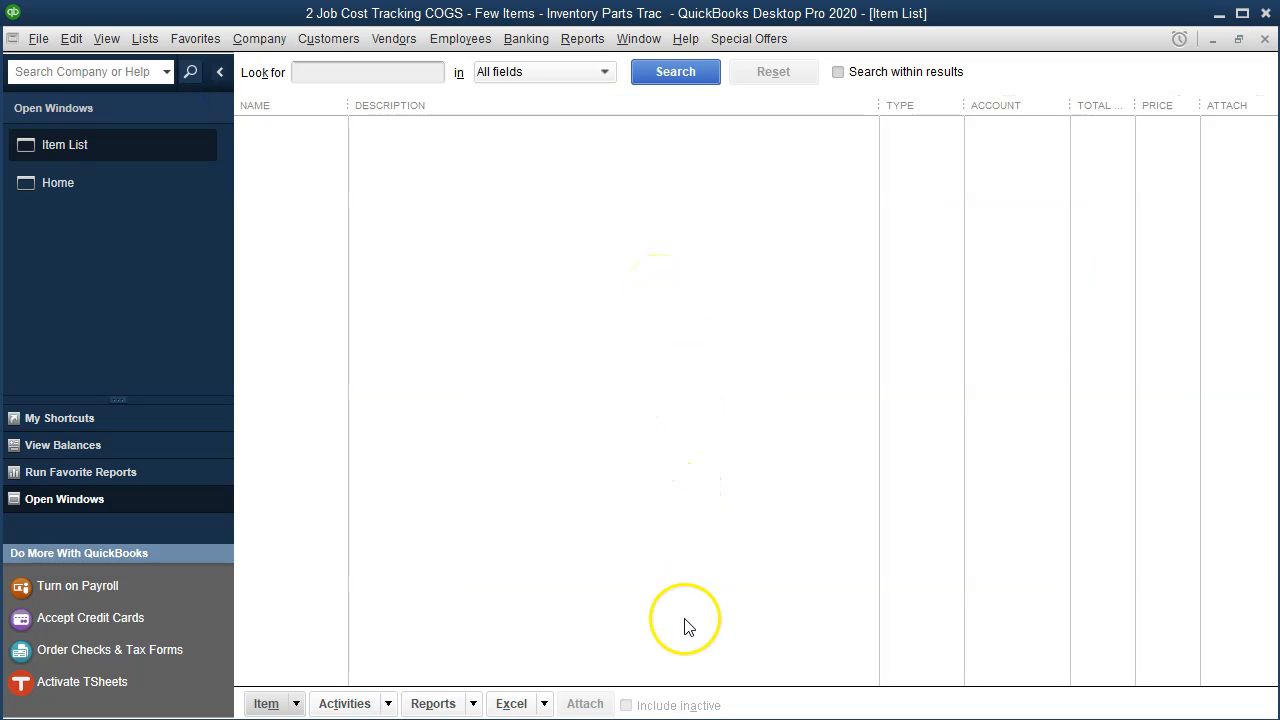
pyautogui.hotkey('alt', 'Tab')
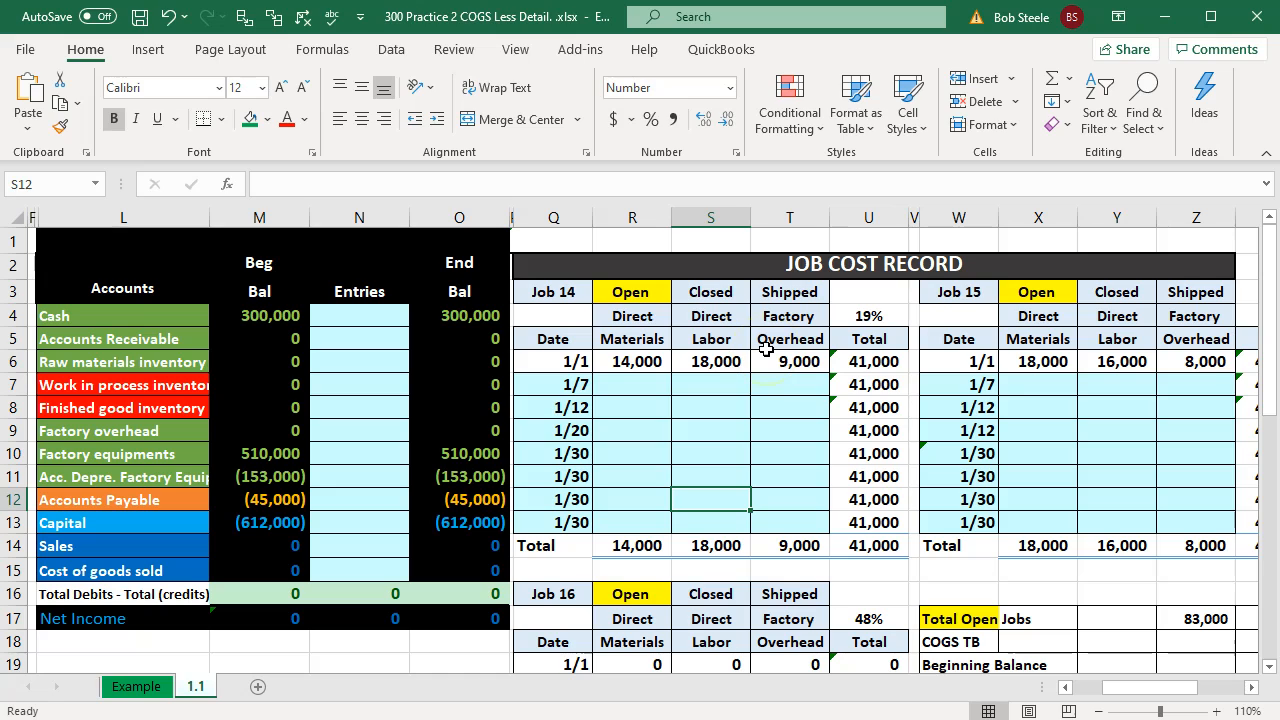
pyautogui.click(663, 339)
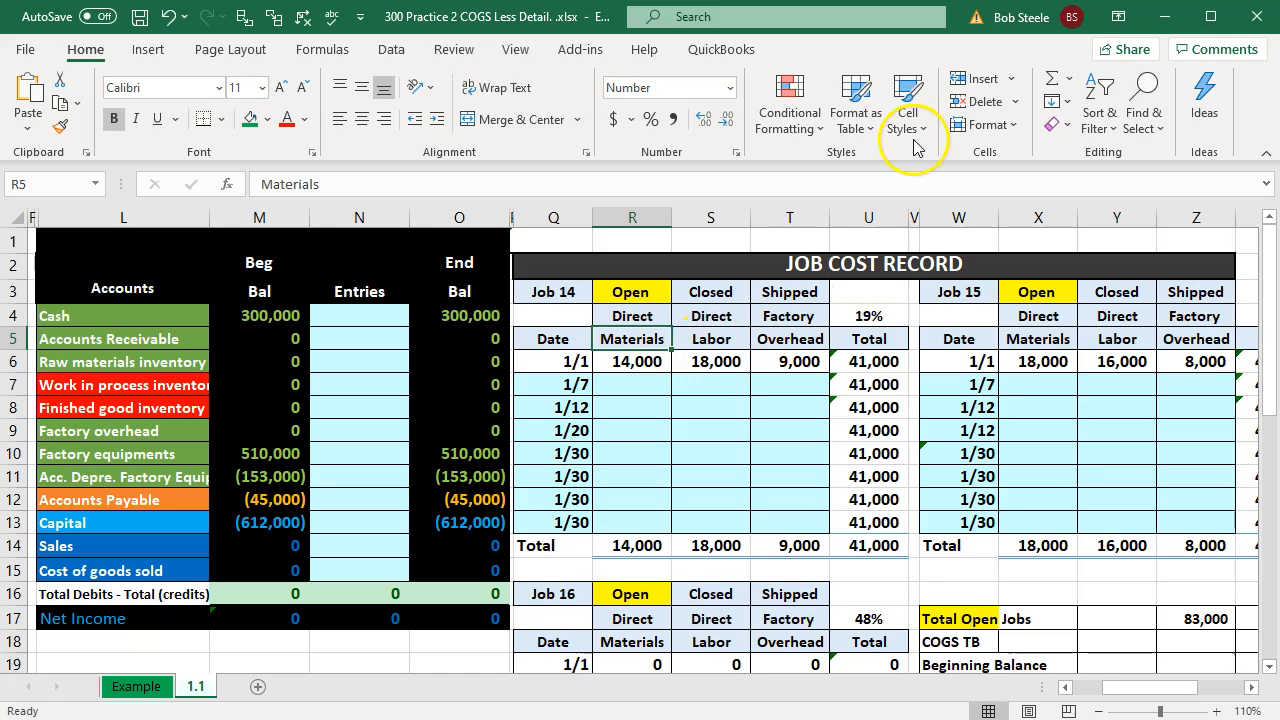
pyautogui.click(1163, 18)
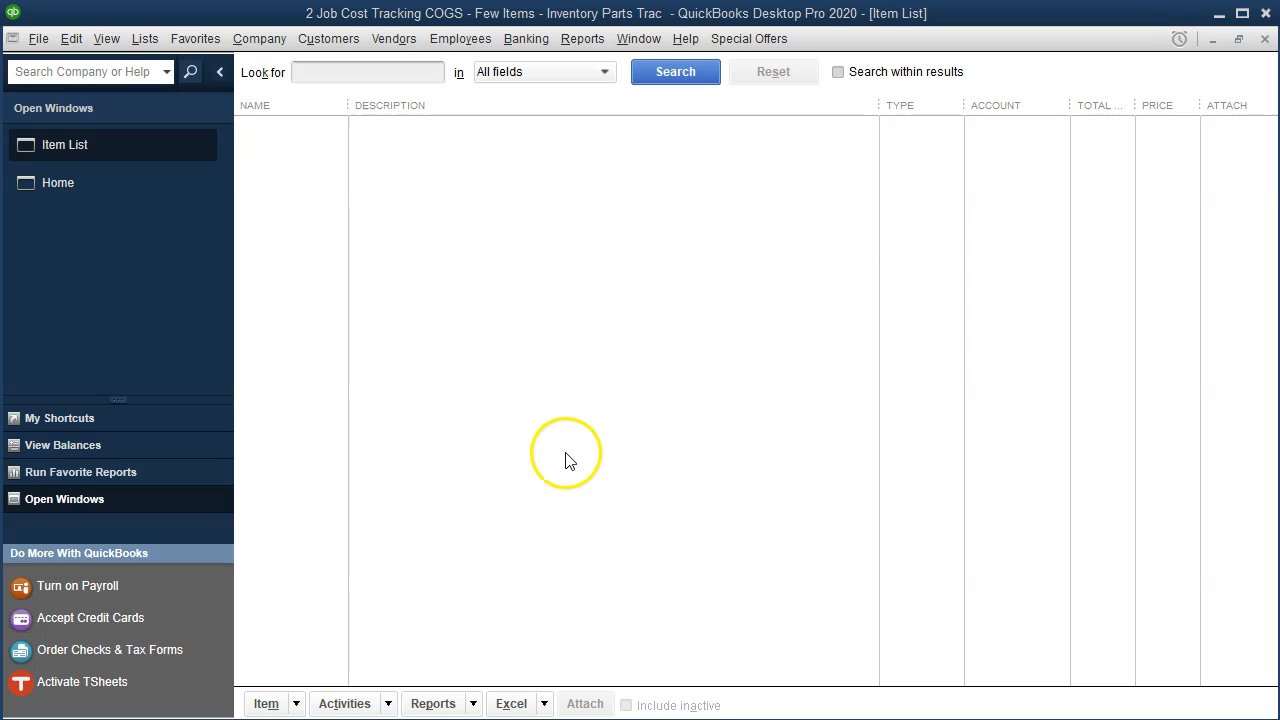
# Step: Create a new item of type Inventory Part and name it Direct Materials
pyautogui.click(299, 704)
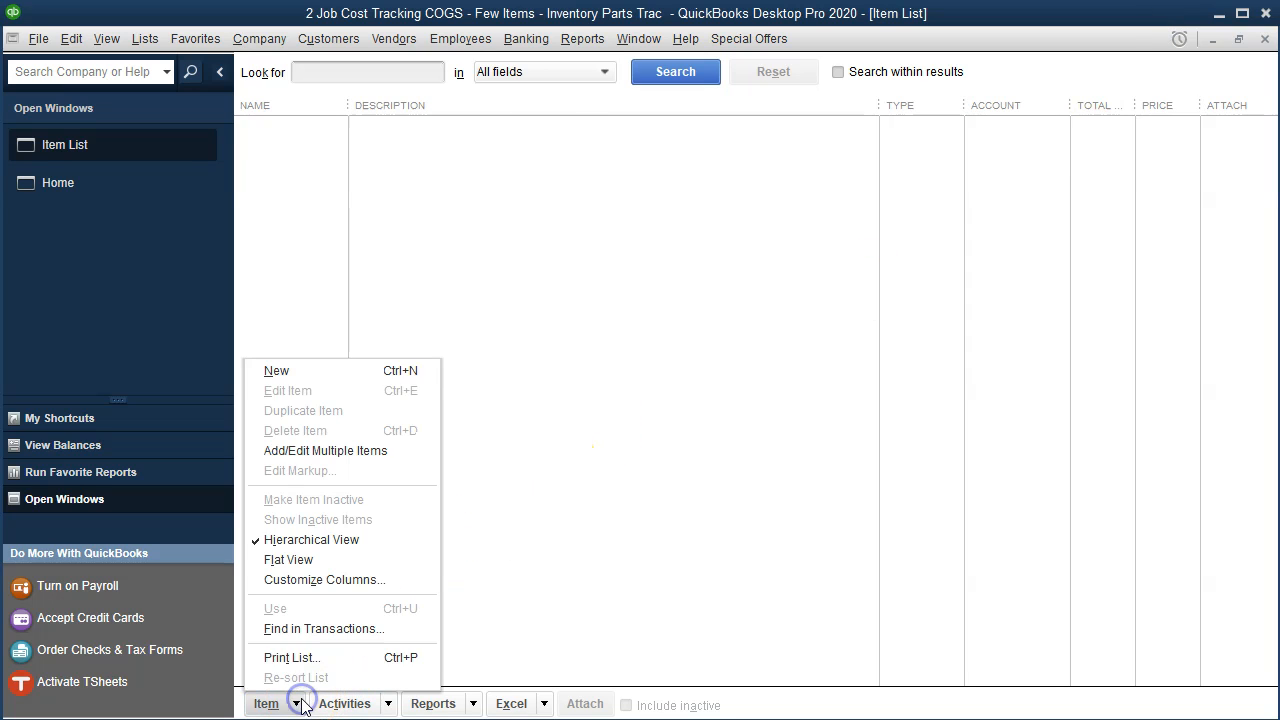
pyautogui.click(330, 378)
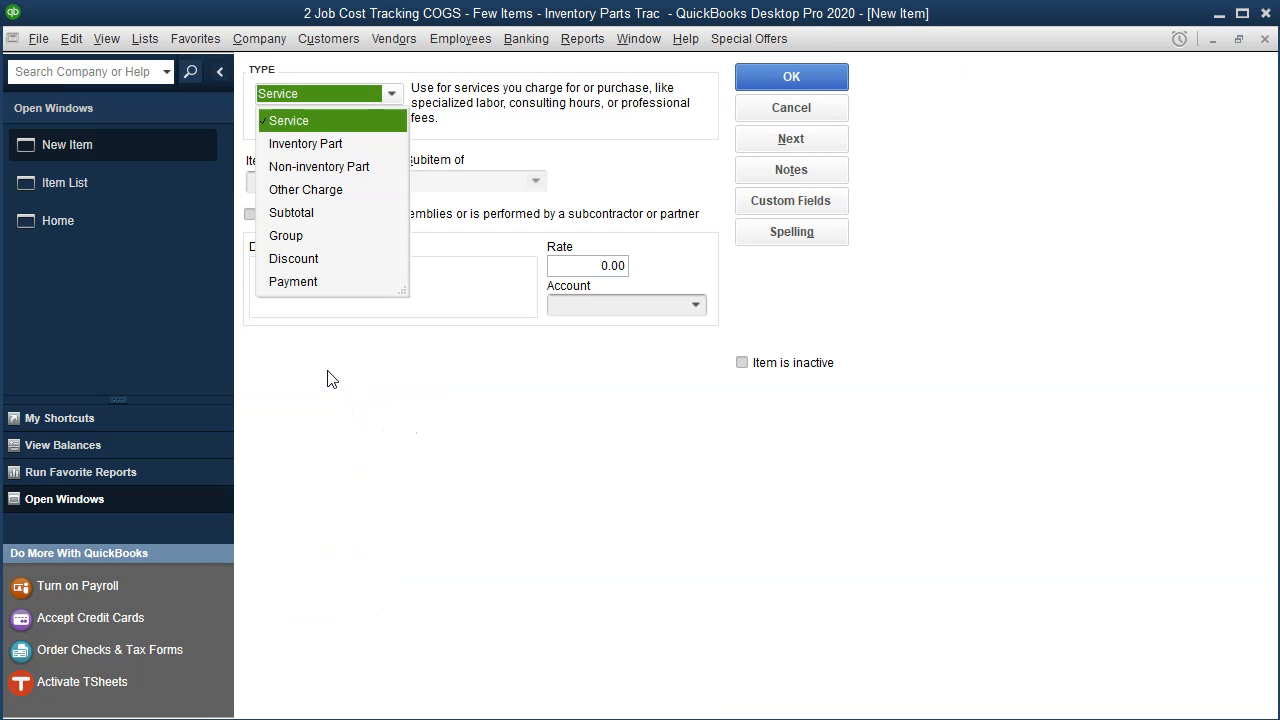
pyautogui.click(351, 148)
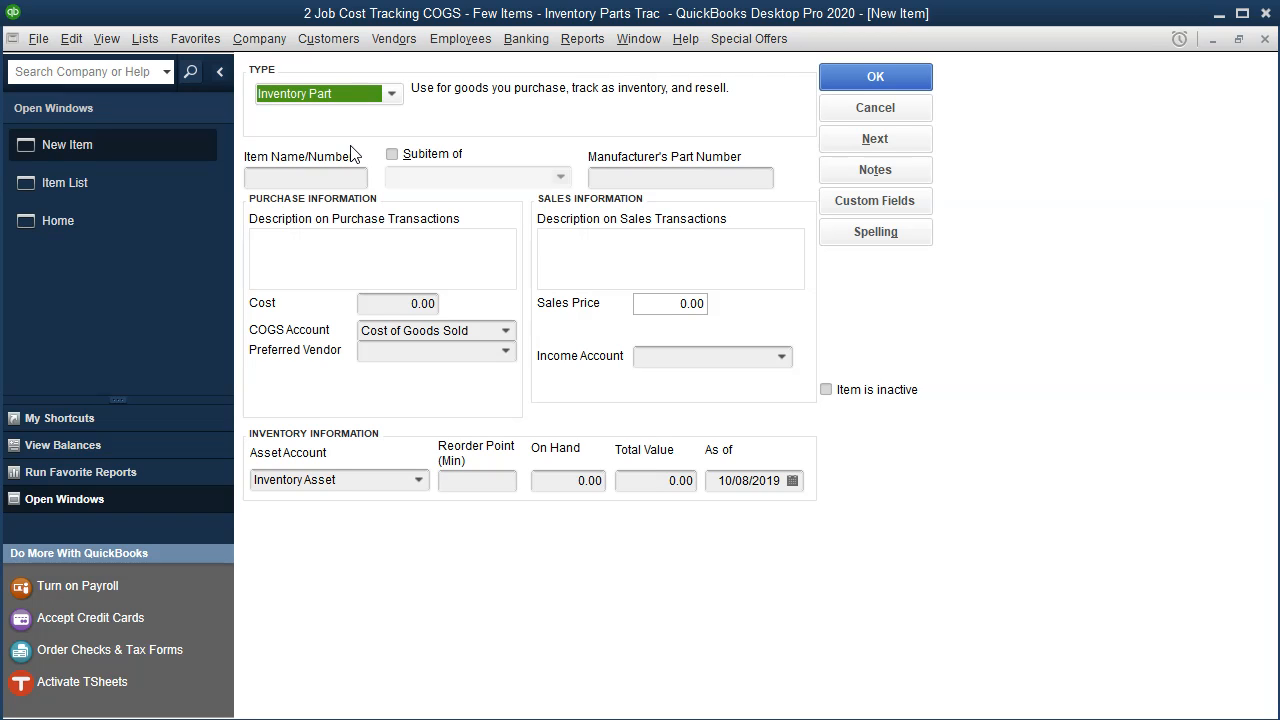
pyautogui.click(318, 177)
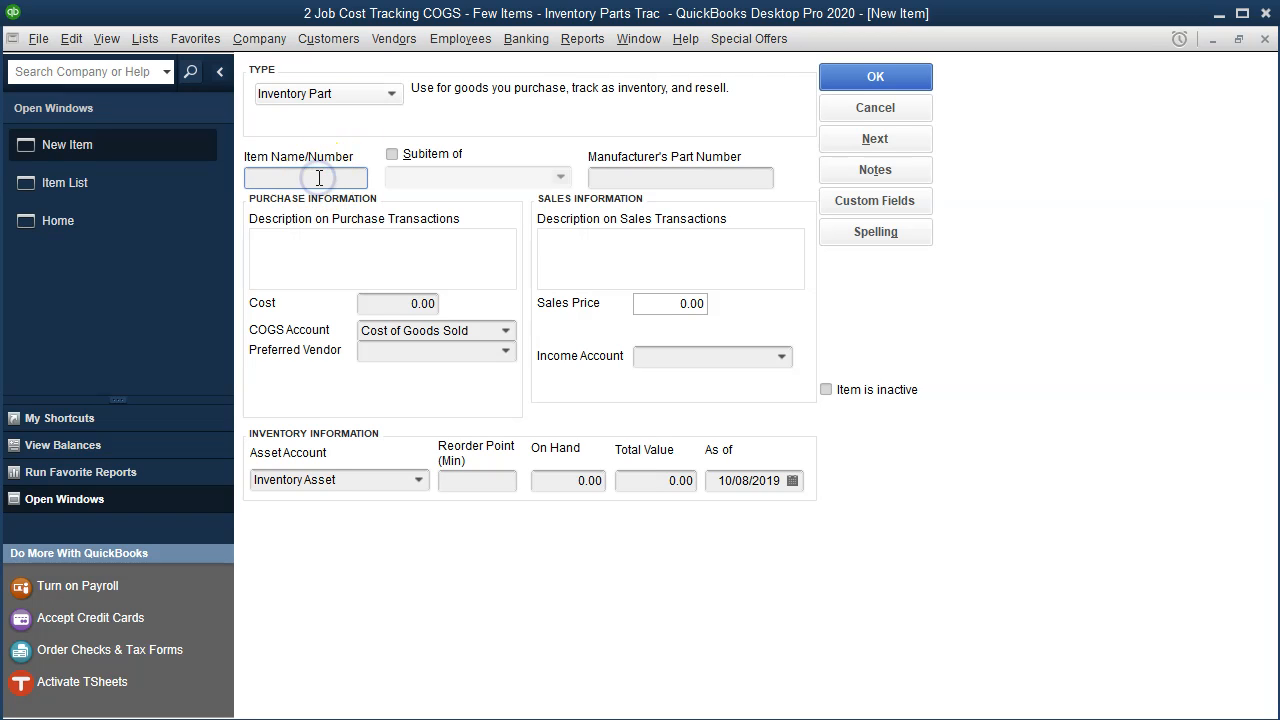
pyautogui.write('Direct Materials')
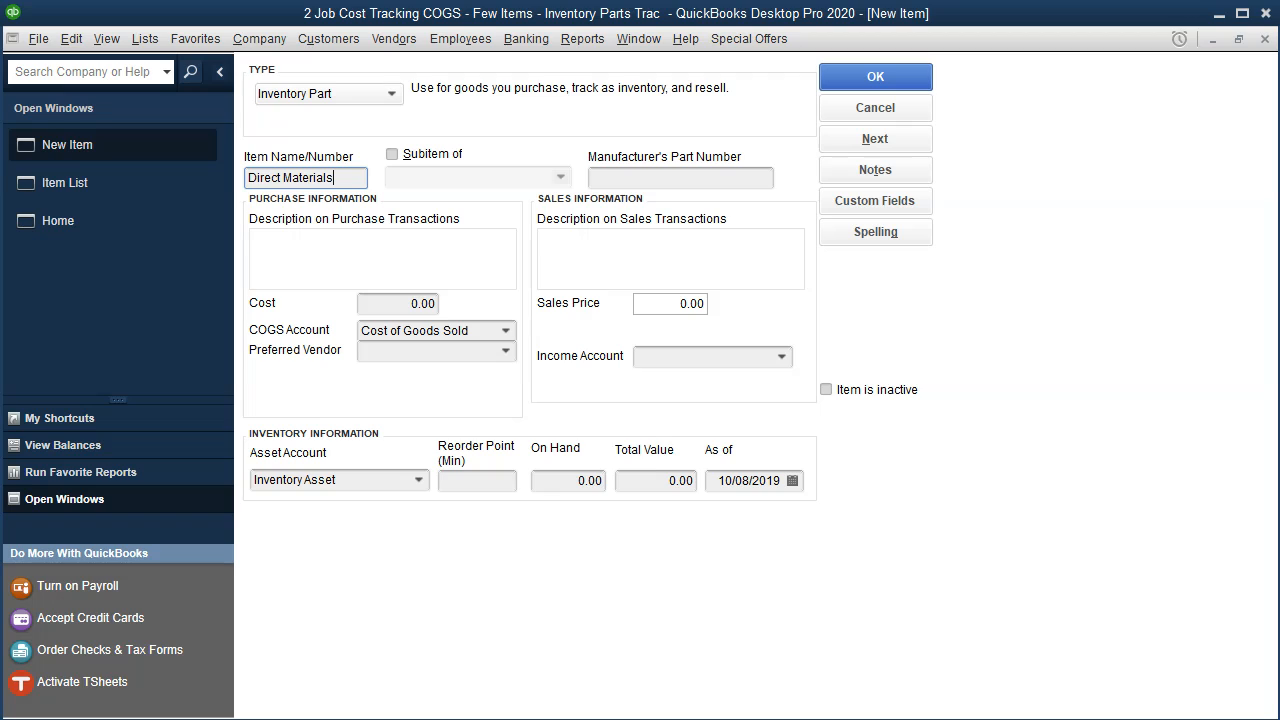
pyautogui.click(435, 180)
pyautogui.press('Tab')
pyautogui.press('Tab')
pyautogui.press('Tab')
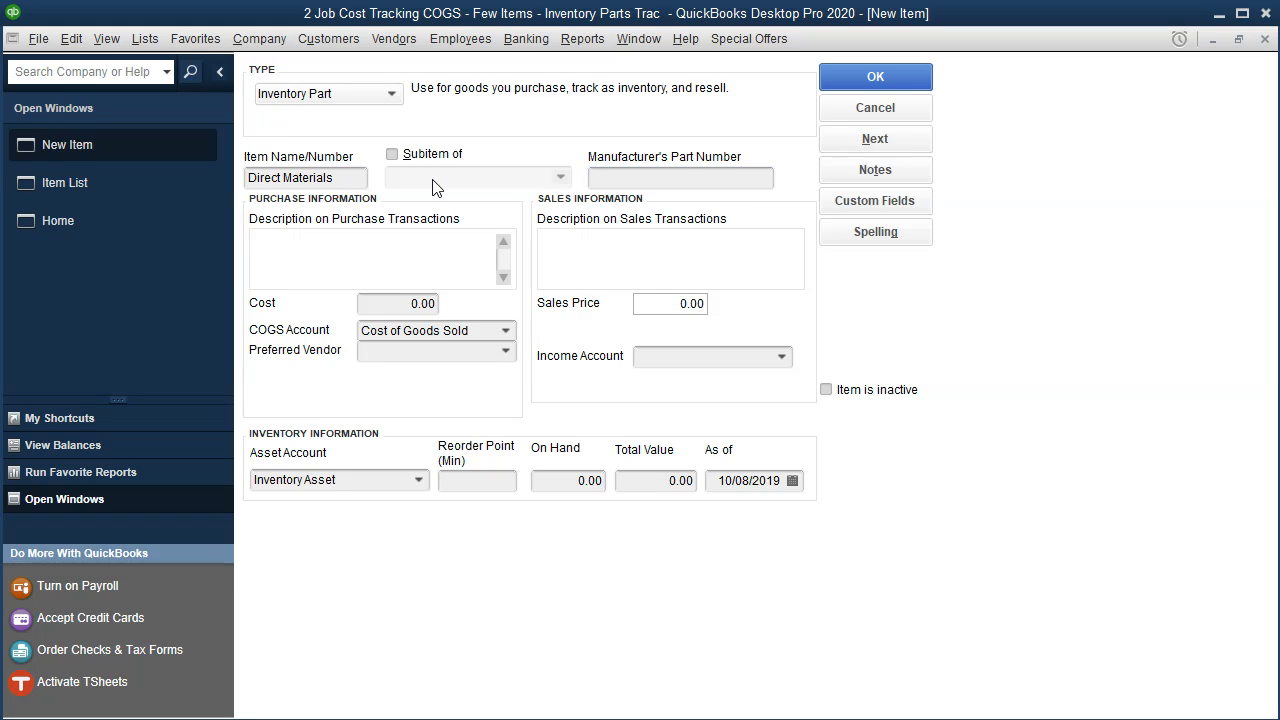
# Step: Copy the item name Direct Materials into both the purchase and sales transaction descriptions
pyautogui.moveTo(340, 177); pyautogui.dragTo(196, 165)
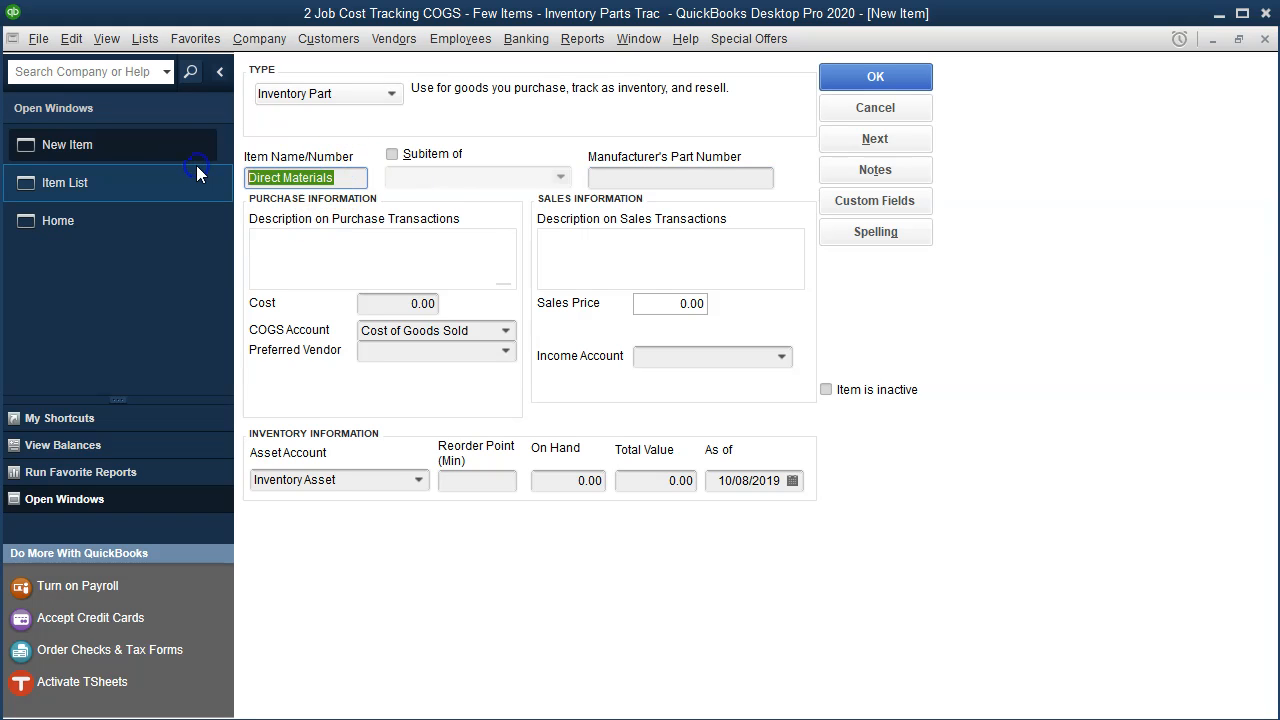
pyautogui.hotkey('ctrl', 'c')
pyautogui.click(323, 274)
pyautogui.hotkey('ctrl', 'v')
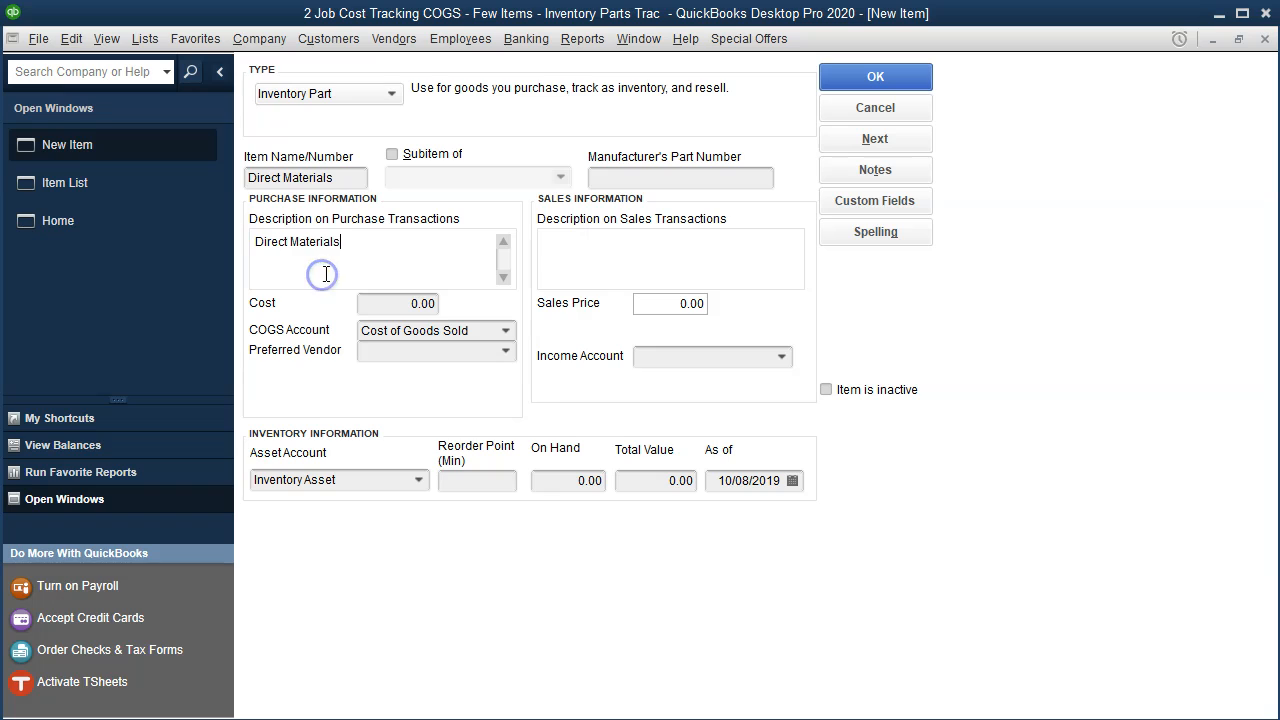
pyautogui.click(606, 261)
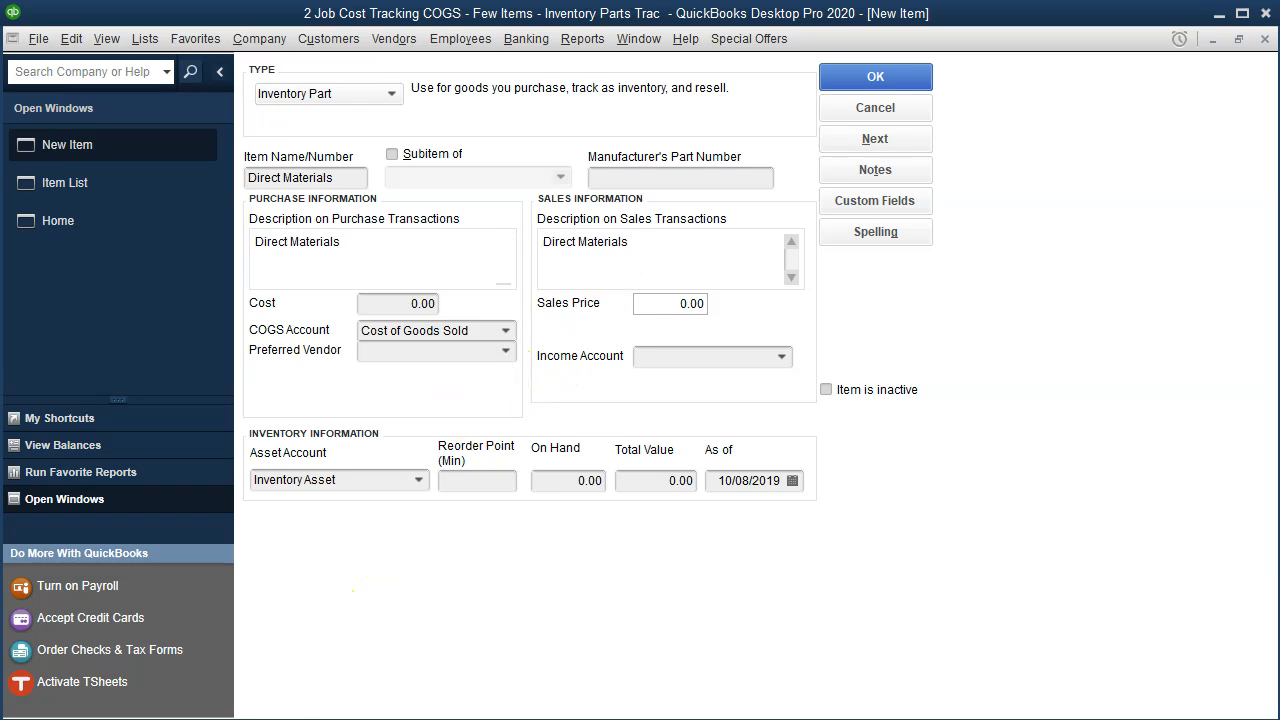
# Step: Set the Direct Materials item's cost to 1,000.00
pyautogui.moveTo(380, 303); pyautogui.dragTo(480, 289)
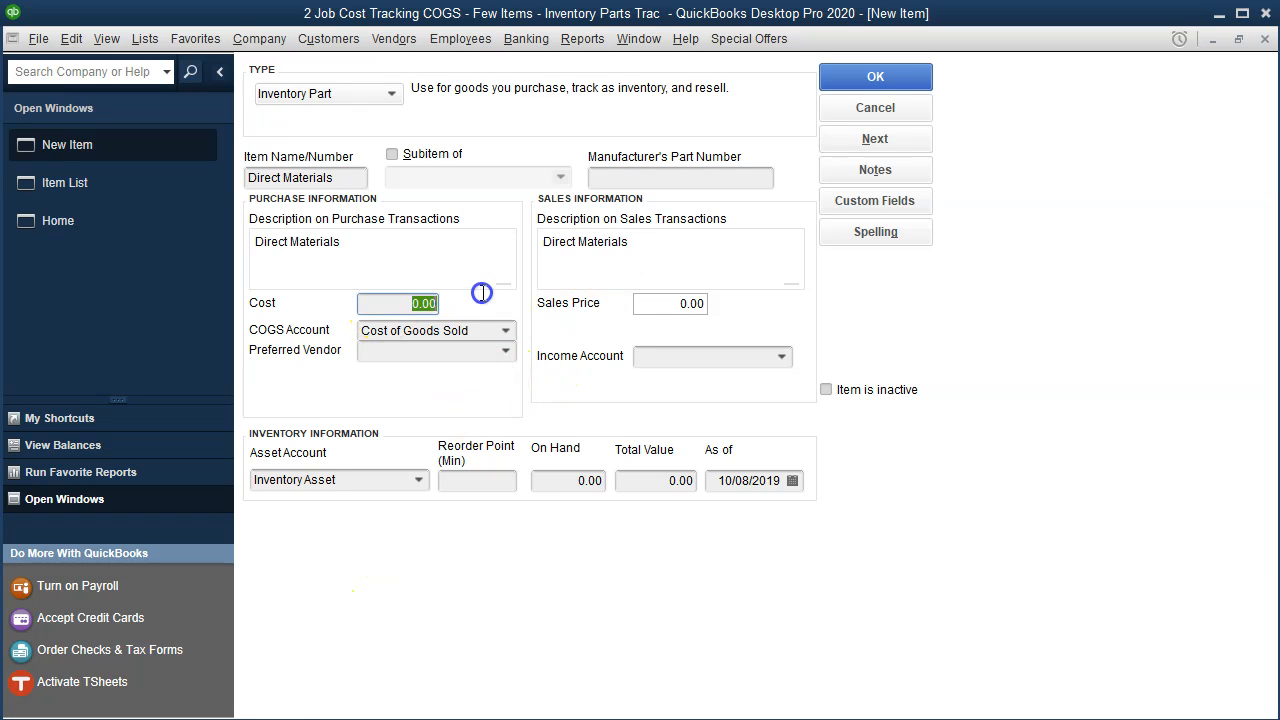
pyautogui.write('1000.00')
pyautogui.press('Tab')
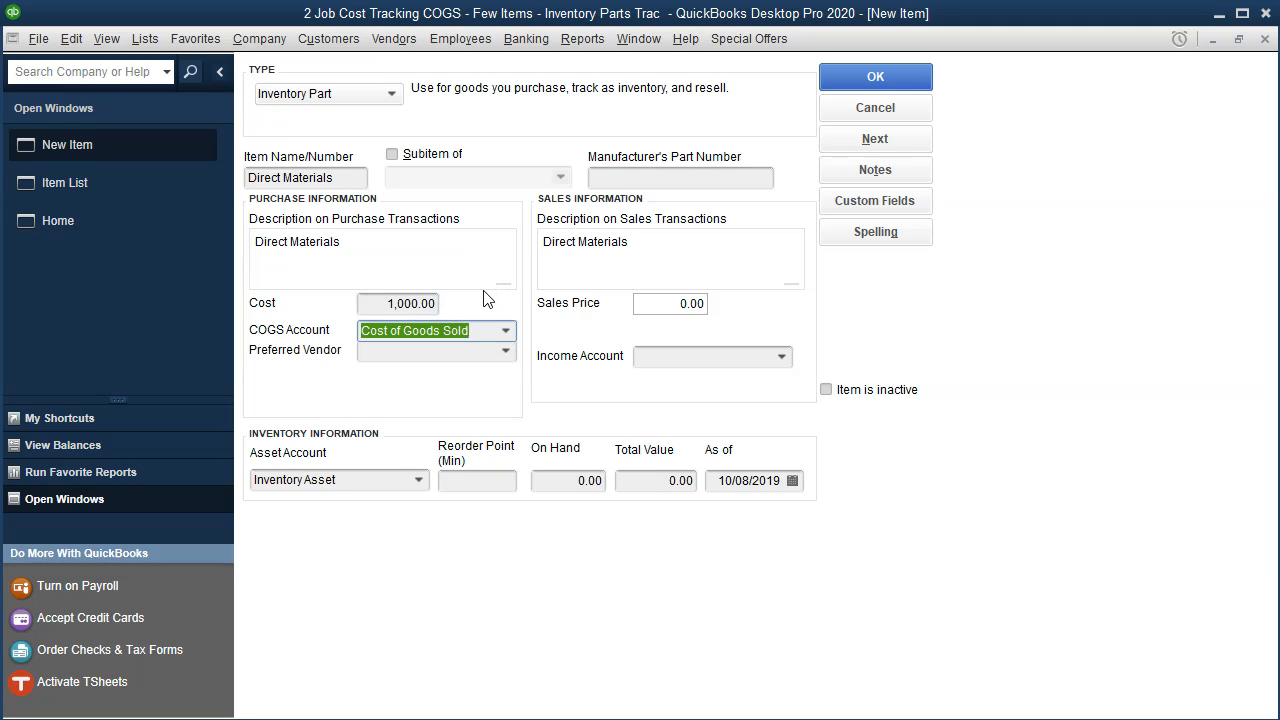
# Step: Check Job 14's direct materials amount for 1/1 in the Excel job cost record, and return to the QuickBooks item form
pyautogui.hotkey('alt', 'Tab')
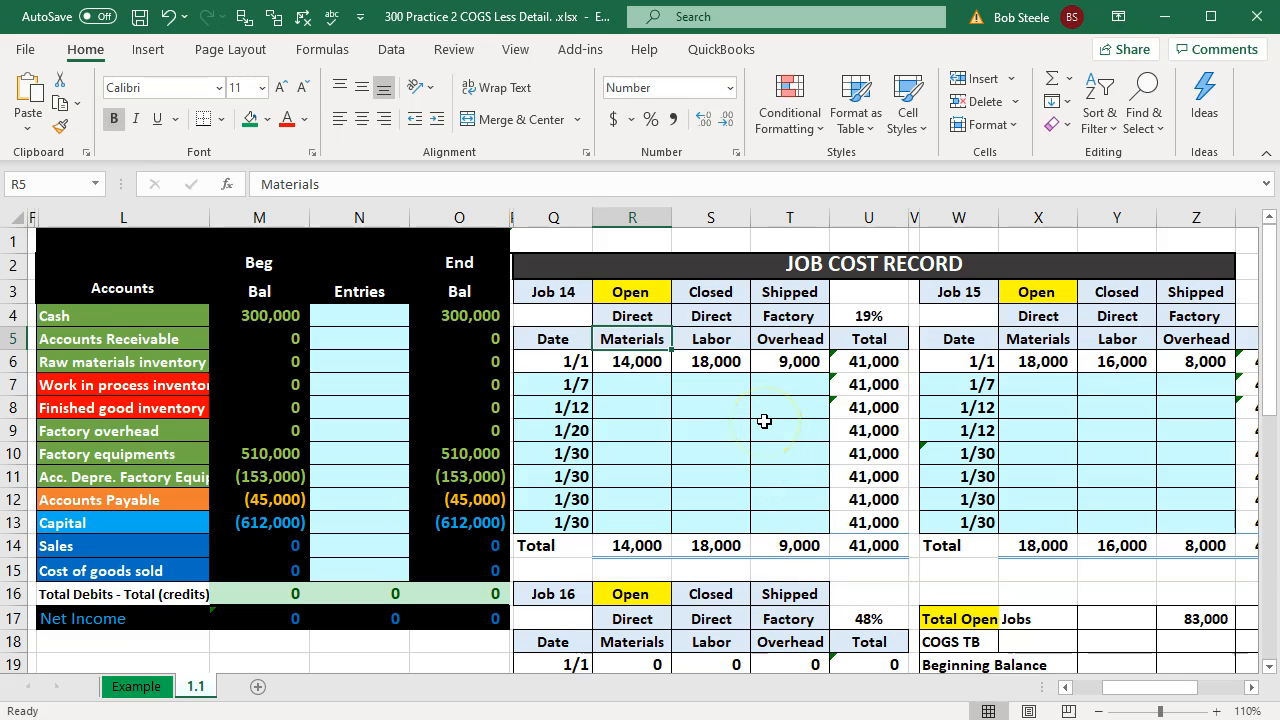
pyautogui.click(630, 360)
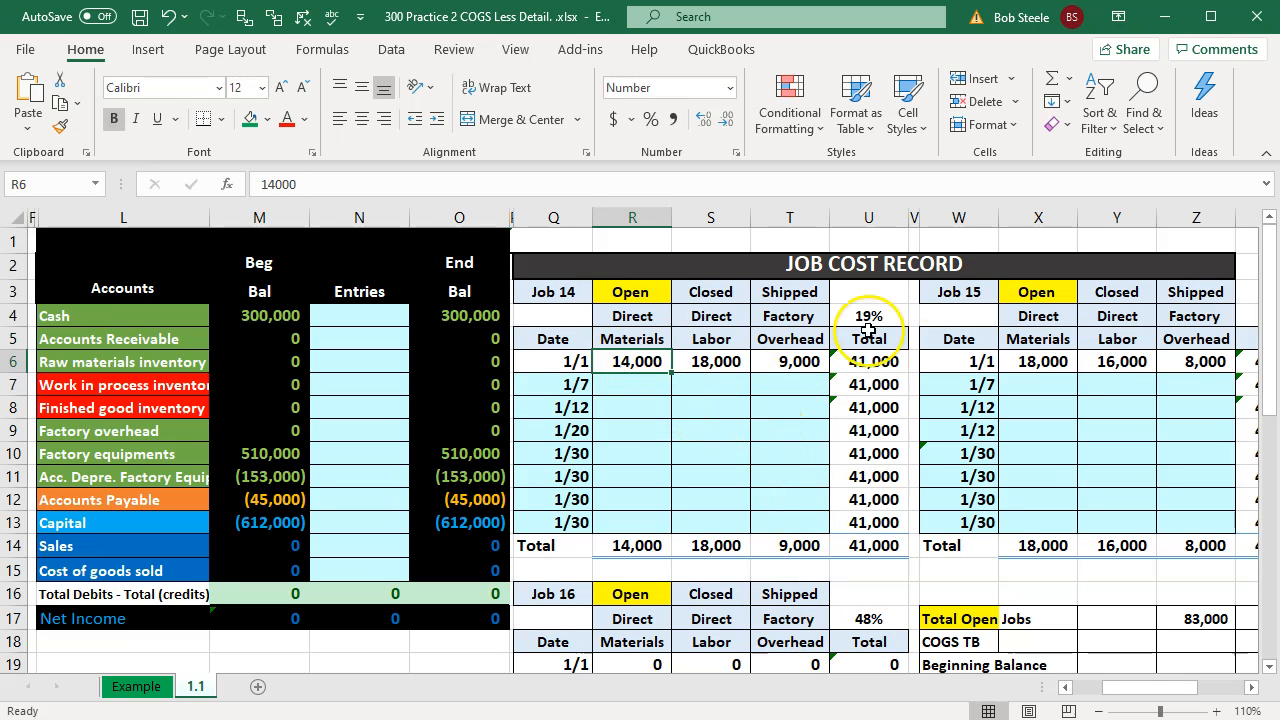
pyautogui.click(1163, 16)
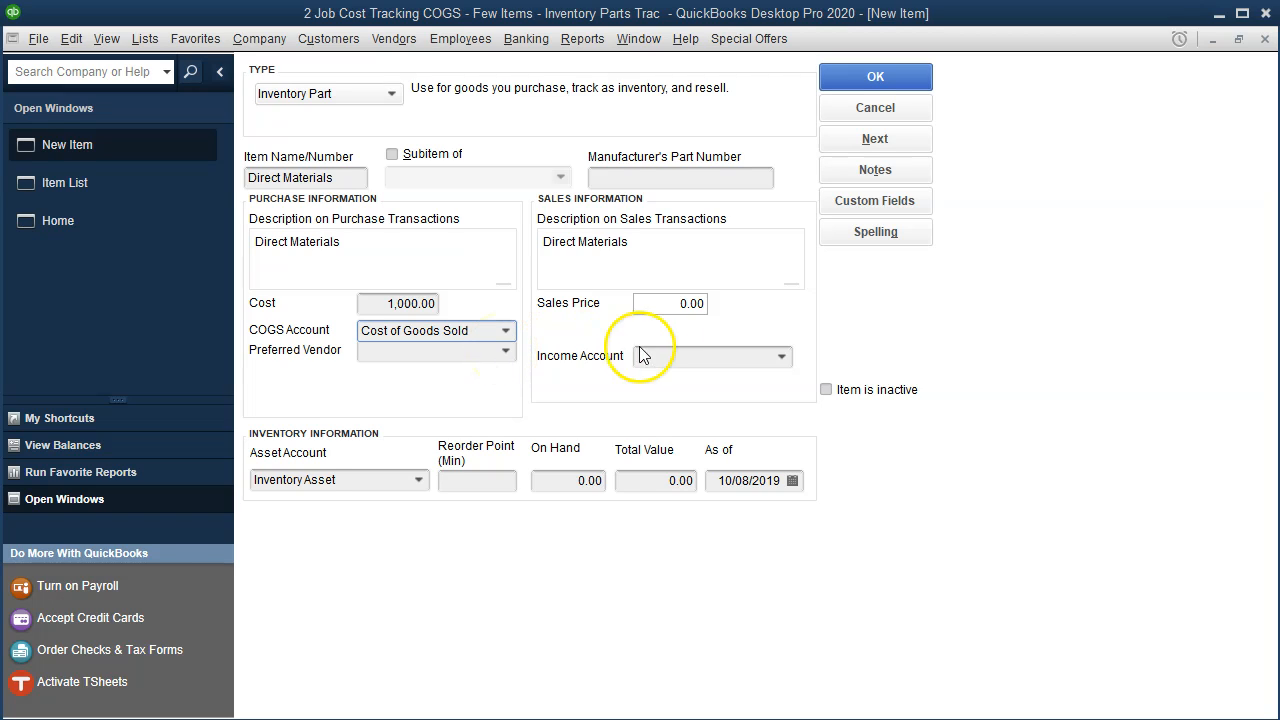
# Step: Set up a new Income-type account named Income as the item's income account, and save the Direct Materials item
pyautogui.click(783, 360)
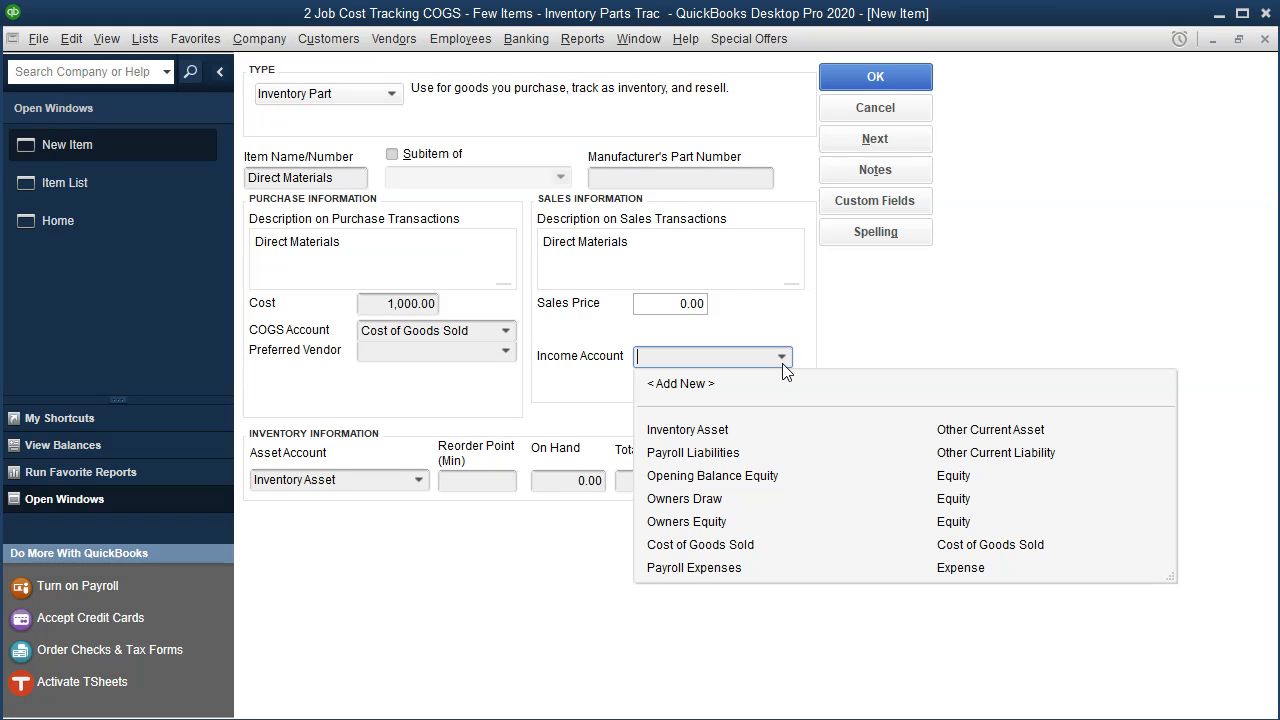
pyautogui.write('Income')
pyautogui.press('Tab')
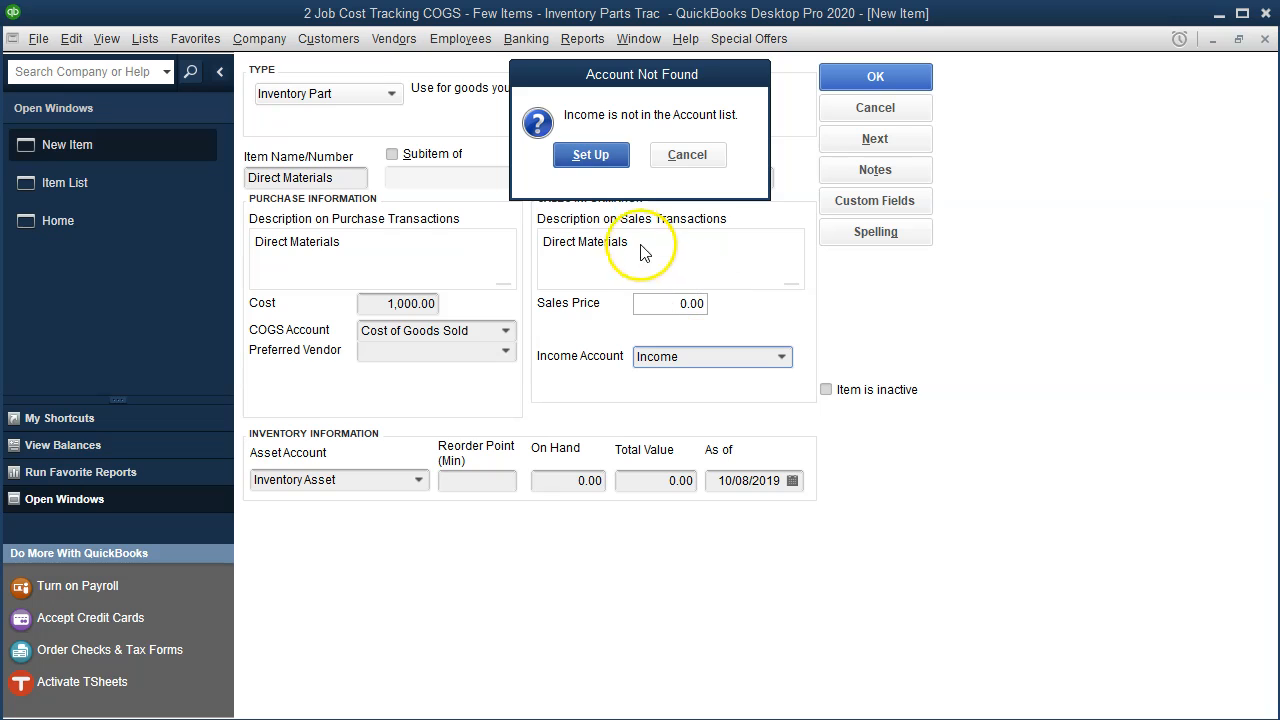
pyautogui.click(591, 156)
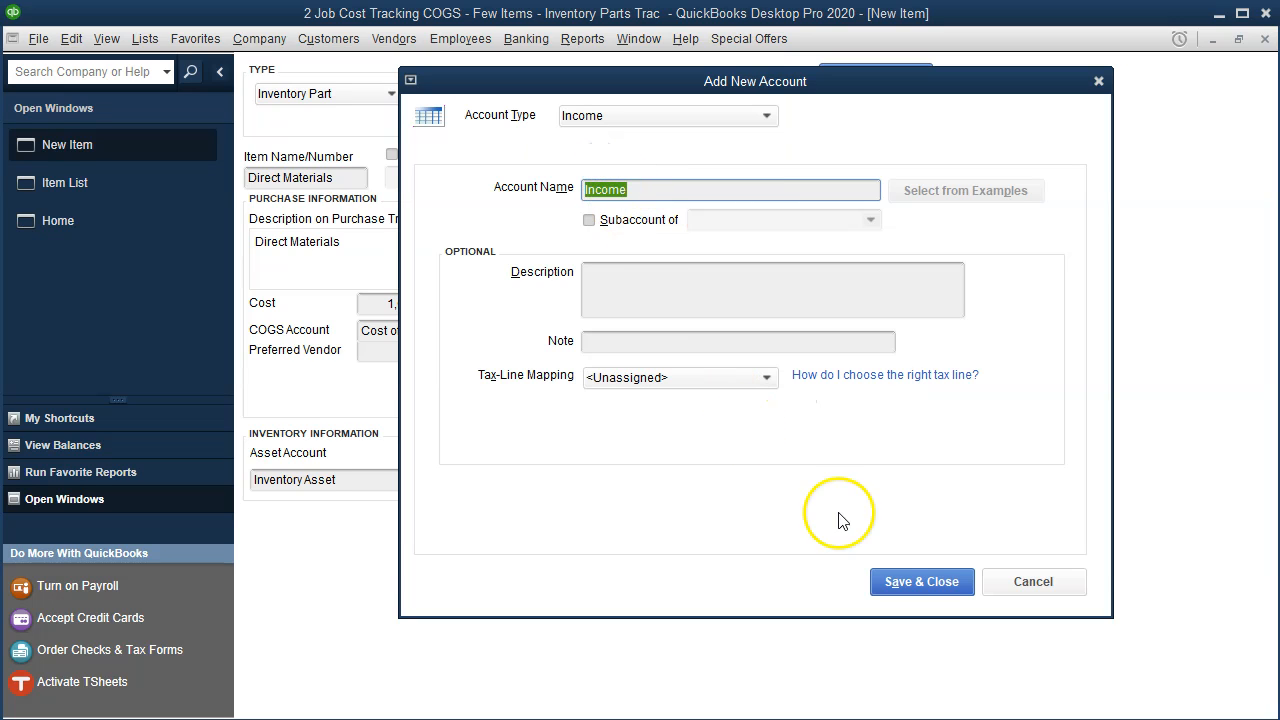
pyautogui.click(910, 580)
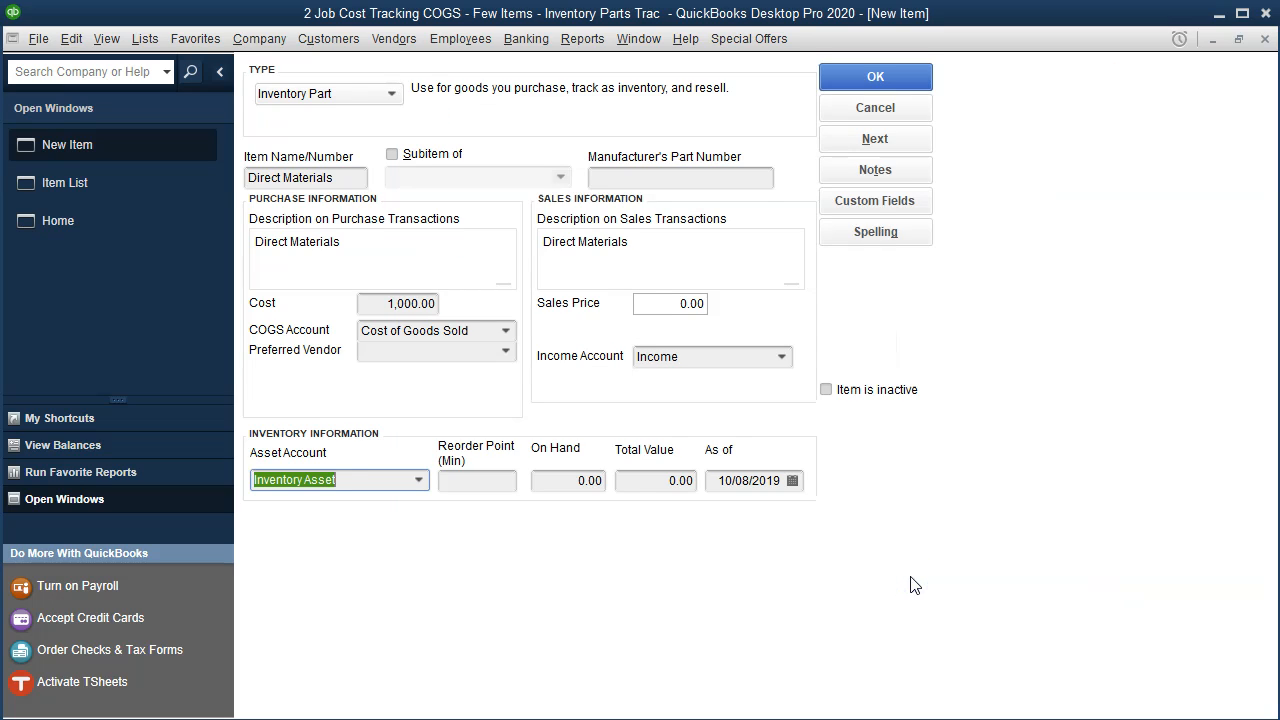
pyautogui.click(893, 86)
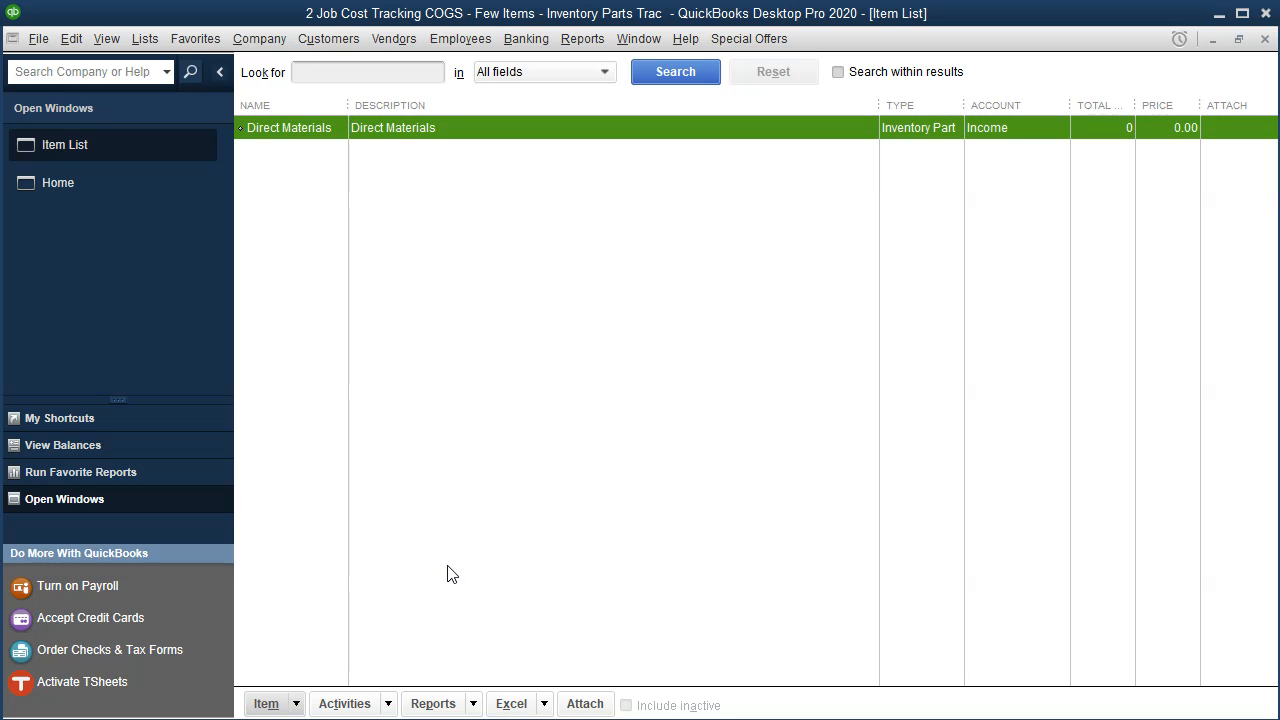
# Step: Start a new Service item from the item list, and check Job 14's Labor column in the Excel job cost record before returning to the form
pyautogui.click(296, 702)
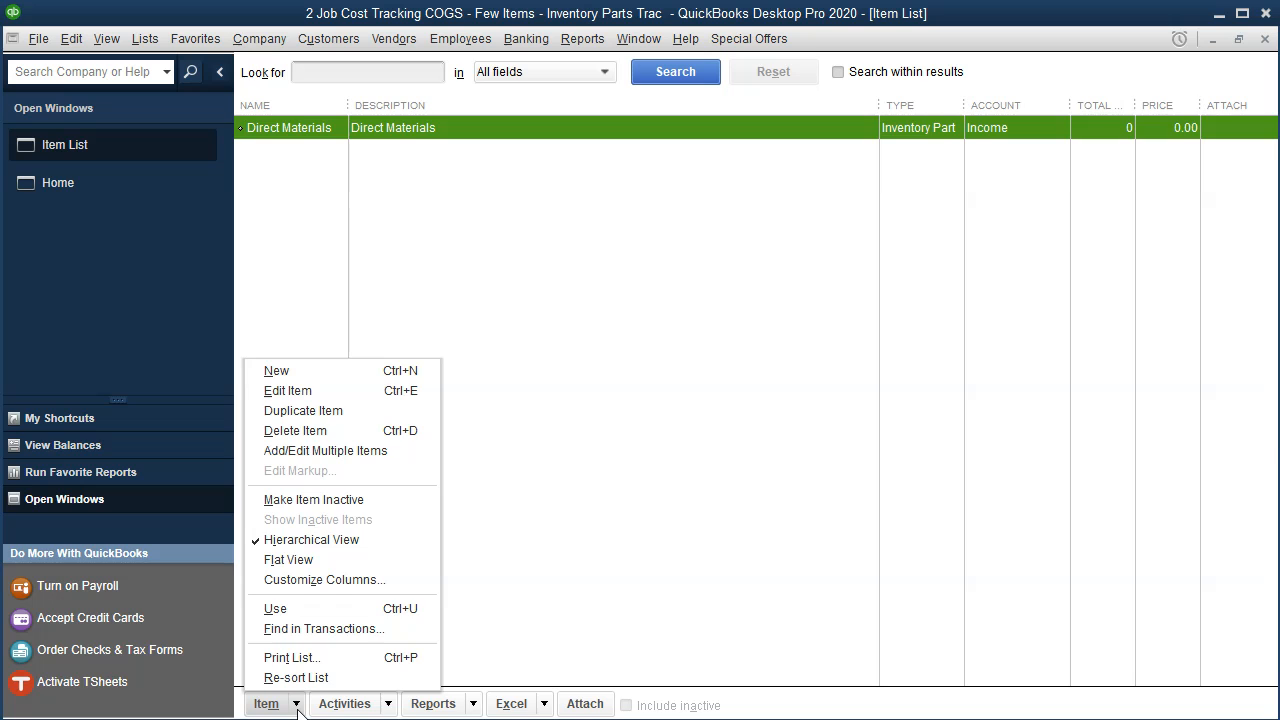
pyautogui.click(305, 368)
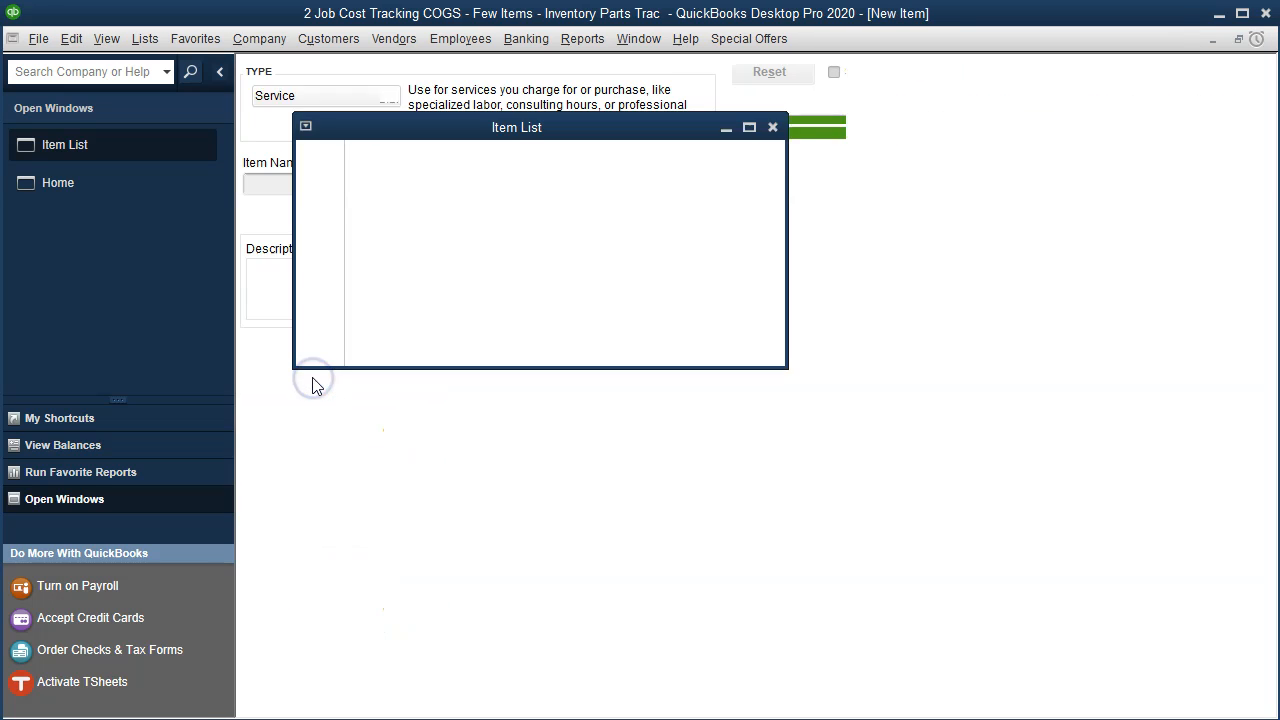
pyautogui.click(318, 120)
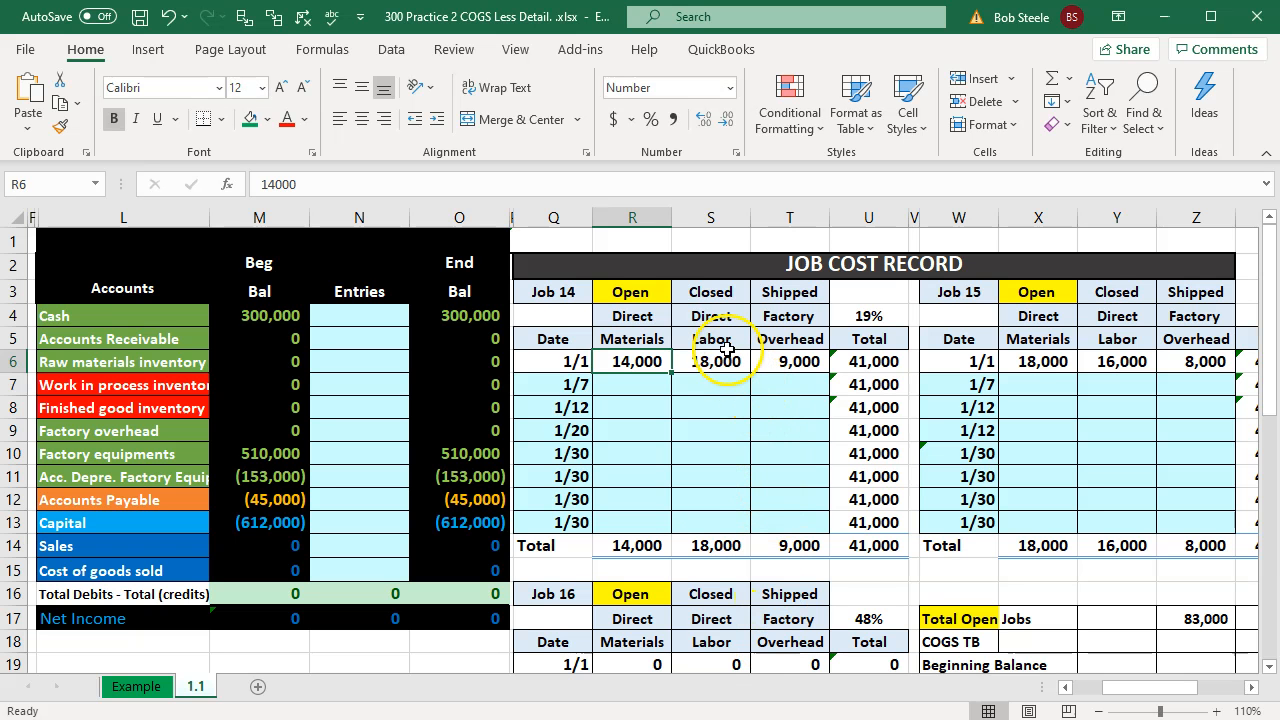
pyautogui.click(727, 345)
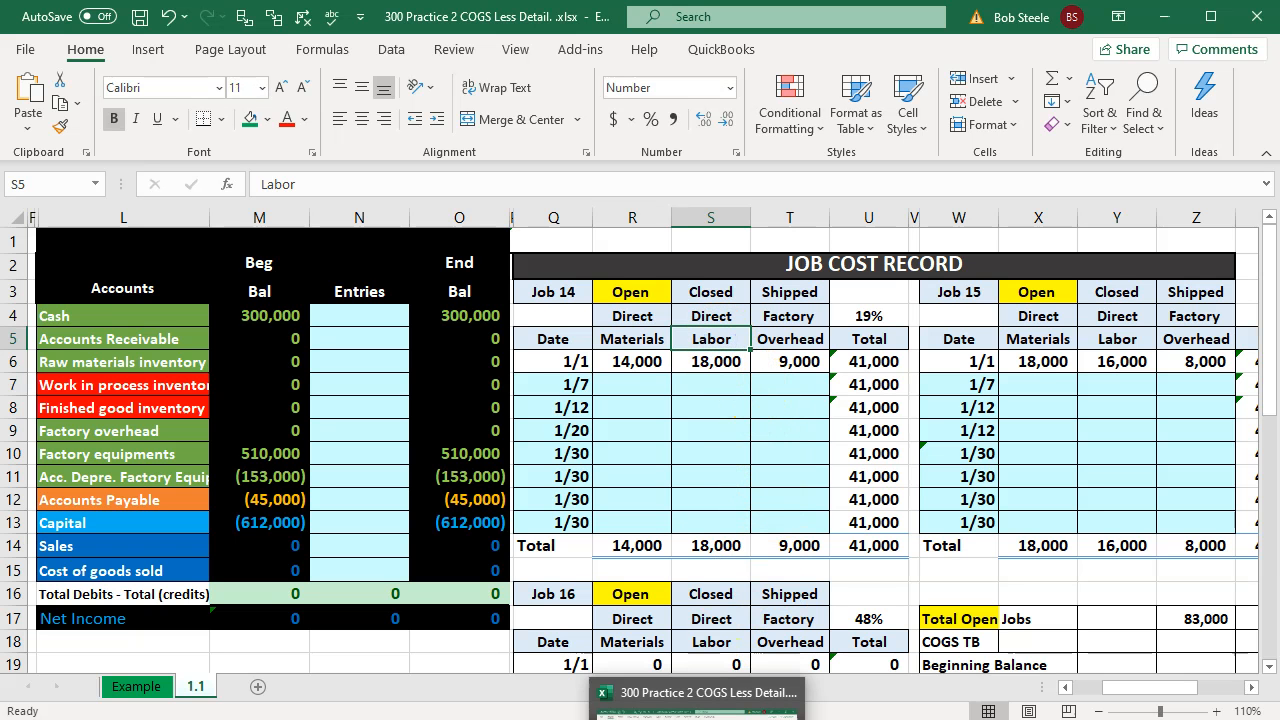
pyautogui.click(700, 718)
# Step: Name the service item Direct Labor and mark it as used in assemblies or performed by a subcontractor or partner
pyautogui.click(295, 180)
pyautogui.write('Di')
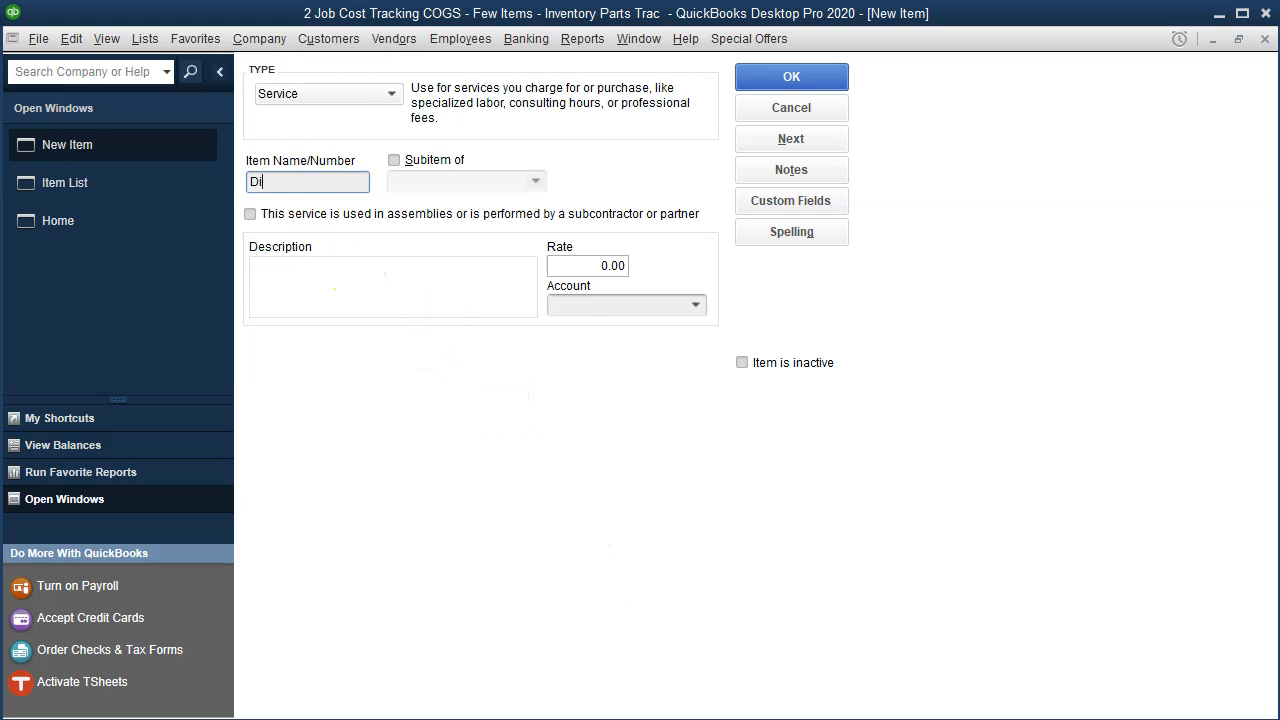
pyautogui.write('rect Labor')
pyautogui.press('Tab')
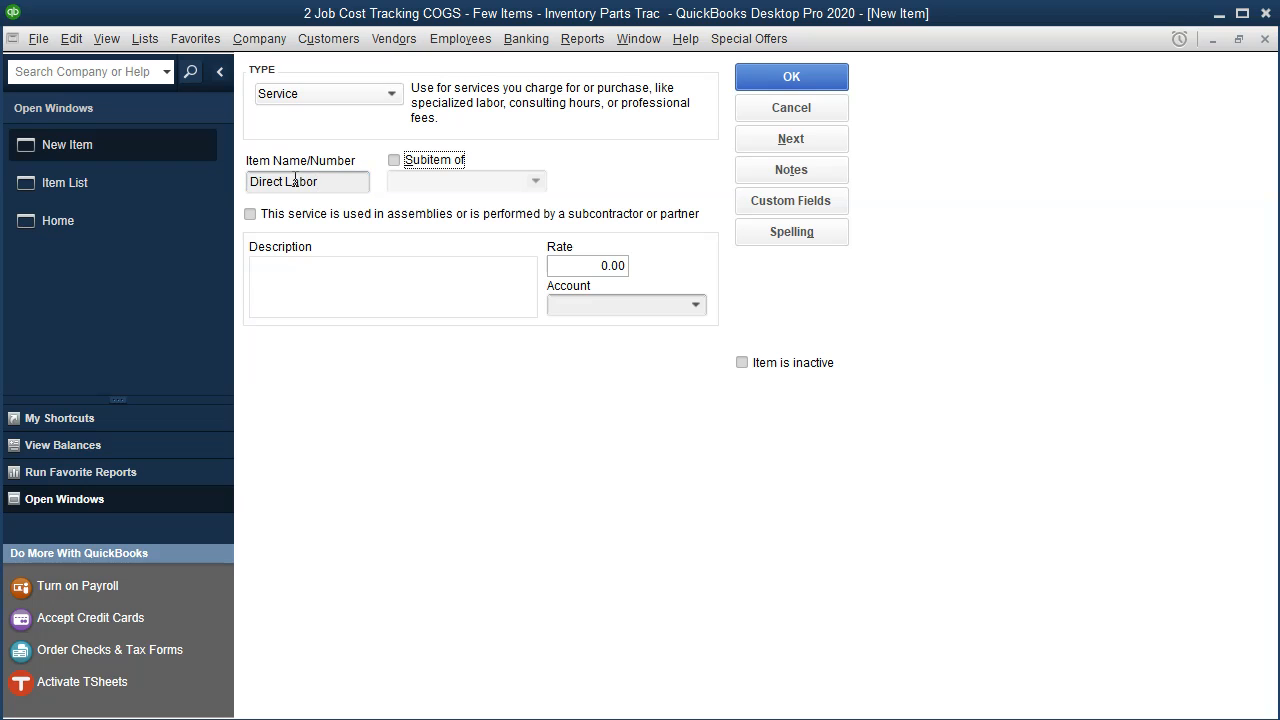
pyautogui.click(250, 214)
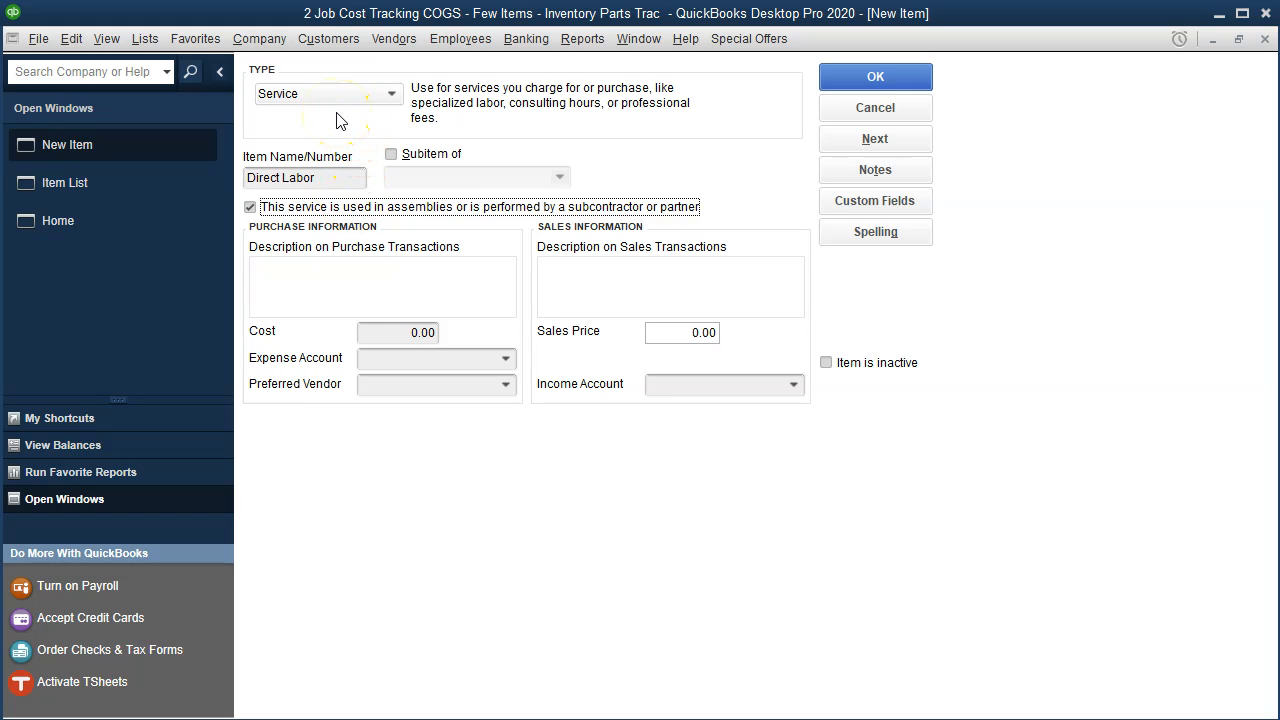
# Step: Copy the item name Direct Labor into both the purchase and sales transaction descriptions
pyautogui.click(330, 178)
pyautogui.hotkey('ctrl', 'c')
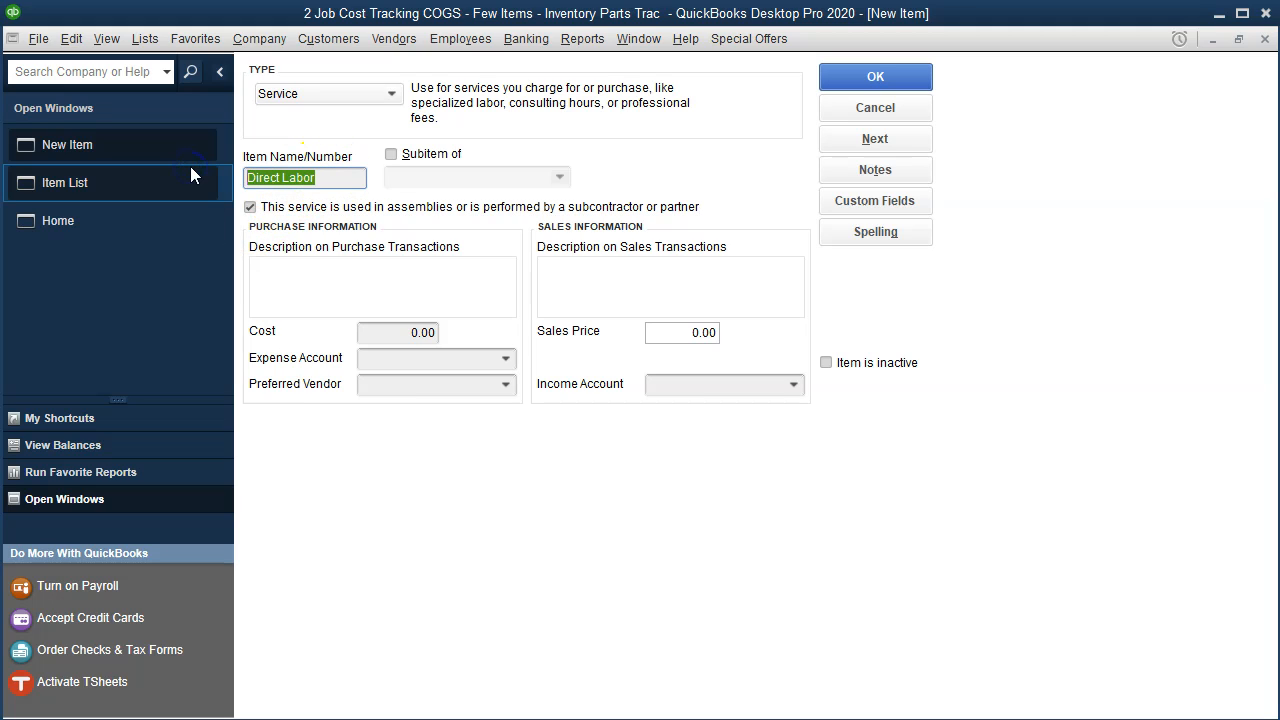
pyautogui.click(301, 290)
pyautogui.hotkey('ctrl', 'v')
pyautogui.click(599, 280)
pyautogui.hotkey('ctrl', 'v')
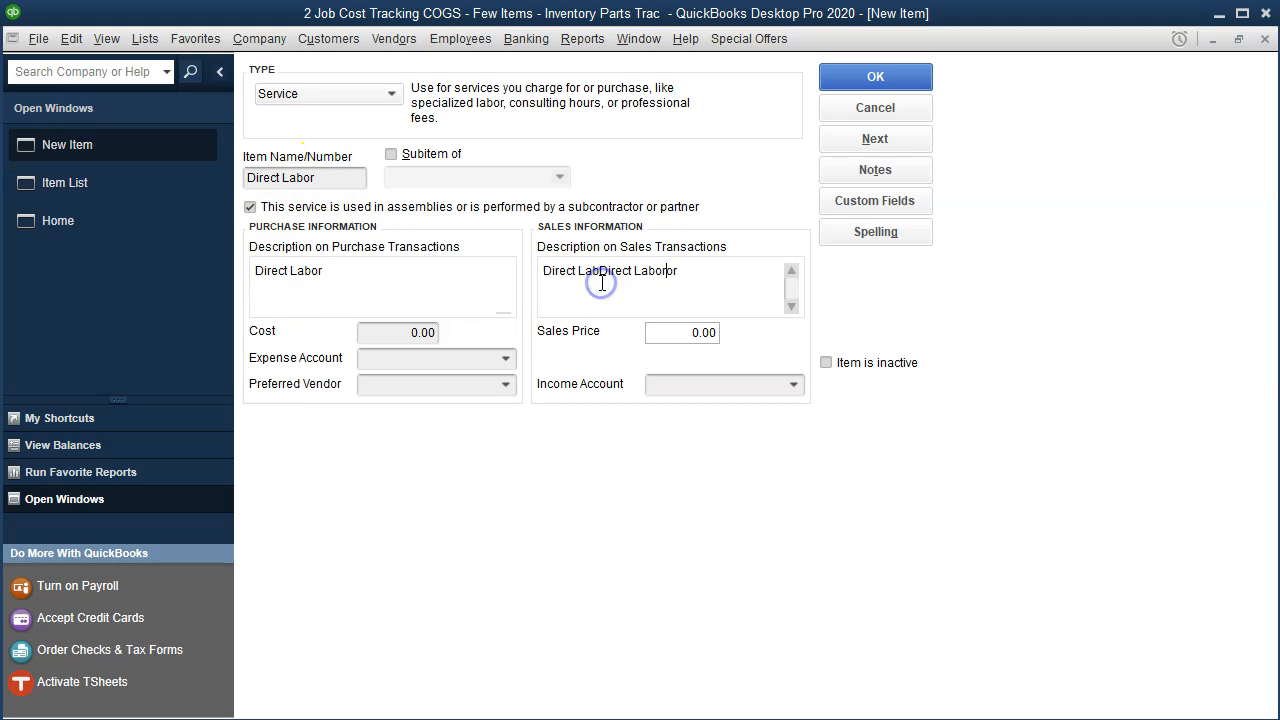
pyautogui.press('BackSpace')
pyautogui.press('BackSpace')
pyautogui.press('BackSpace')
pyautogui.press('BackSpace')
pyautogui.press('BackSpace')
pyautogui.press('BackSpace')
pyautogui.press('BackSpace')
pyautogui.press('BackSpace')
pyautogui.press('BackSpace')
pyautogui.press('BackSpace')
pyautogui.press('BackSpace')
pyautogui.press('BackSpace')
pyautogui.press('BackSpace')
pyautogui.press('BackSpace')
pyautogui.press('BackSpace')
pyautogui.press('BackSpace')
pyautogui.press('BackSpace')
pyautogui.press('BackSpace')
pyautogui.press('BackSpace')
pyautogui.press('BackSpace')
pyautogui.press('BackSpace')
pyautogui.hotkey('ctrl', 'v')
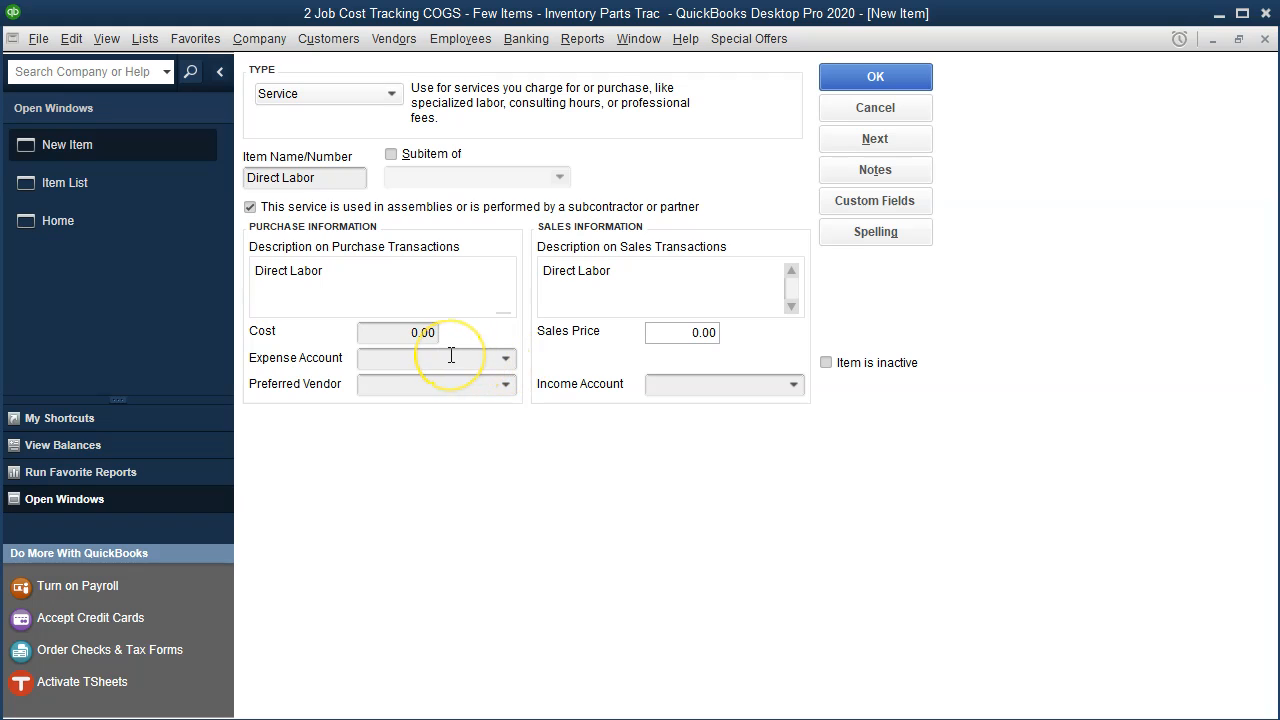
# Step: Set Direct Labor's expense account to Cost of Goods Sold and income account to Income, and save it, continuing to a new item
pyautogui.click(503, 358)
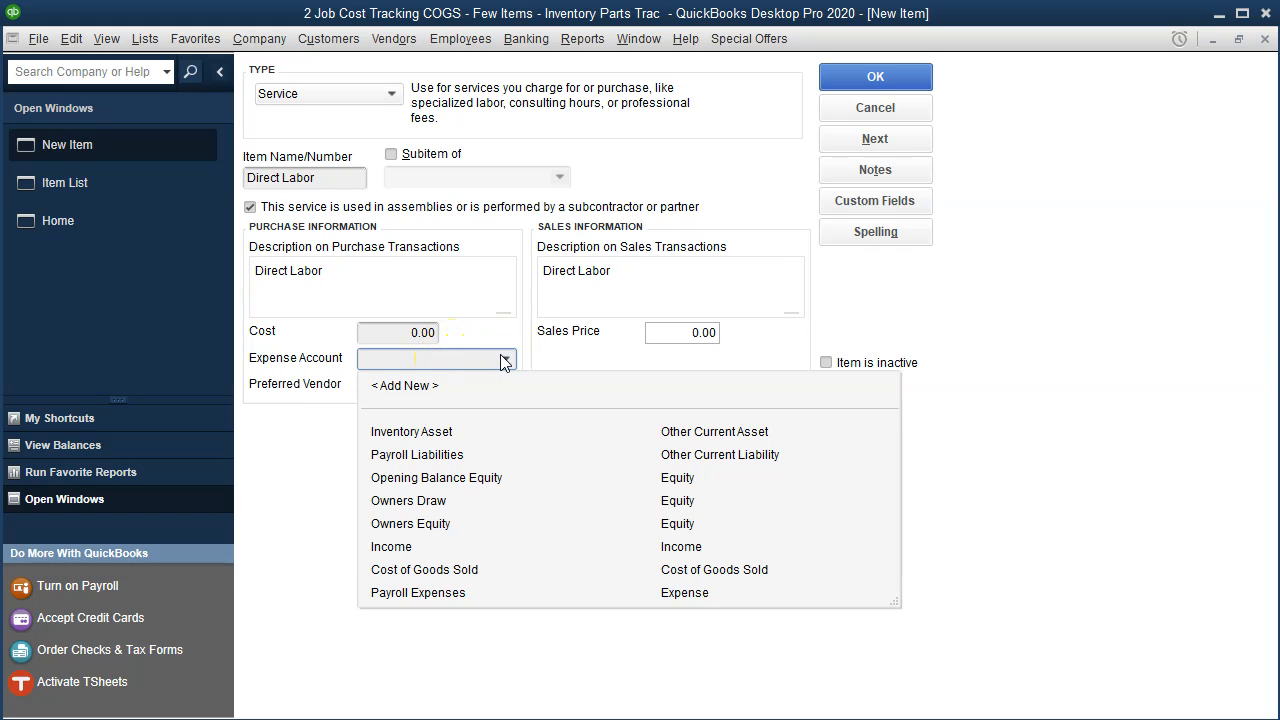
pyautogui.click(466, 569)
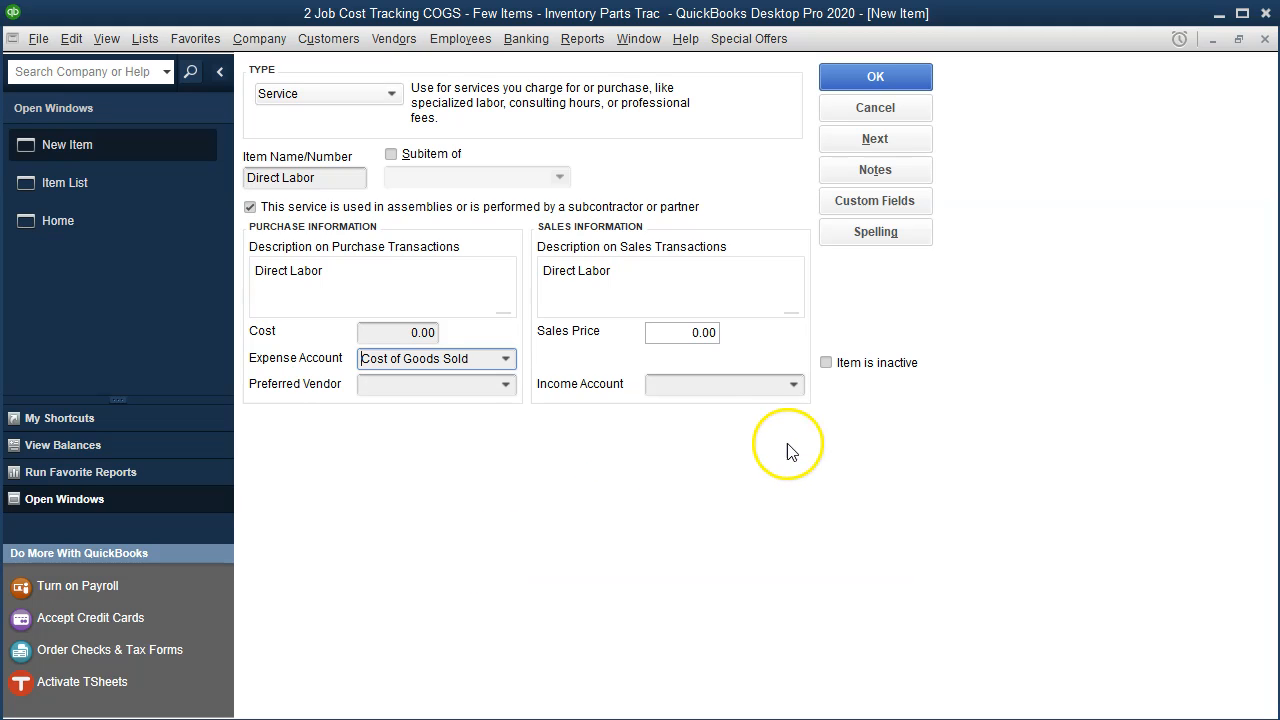
pyautogui.click(793, 384)
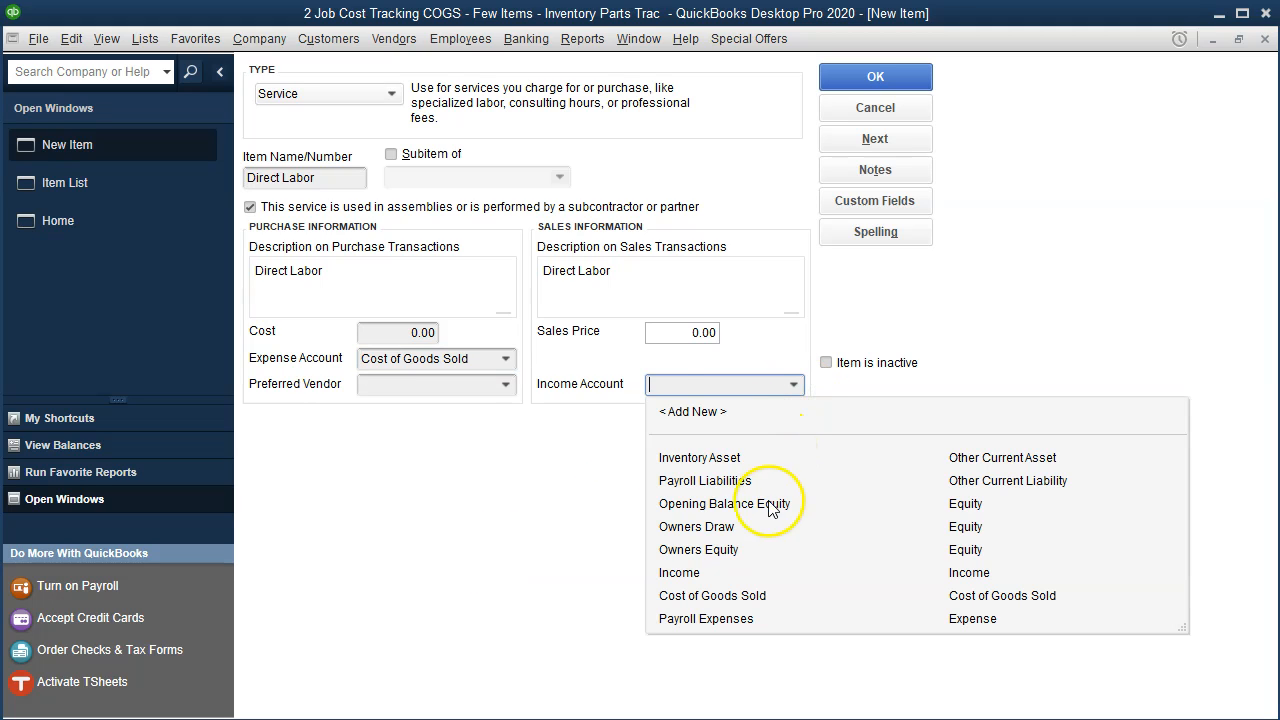
pyautogui.click(714, 573)
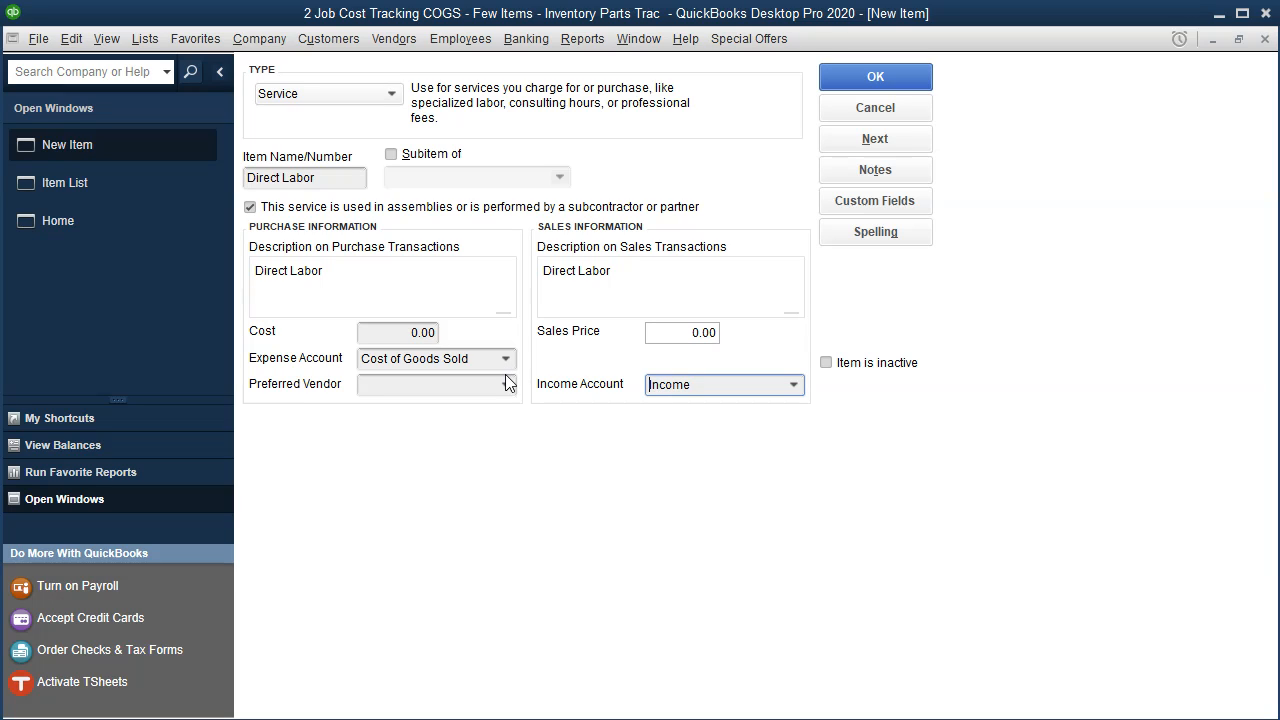
pyautogui.click(845, 148)
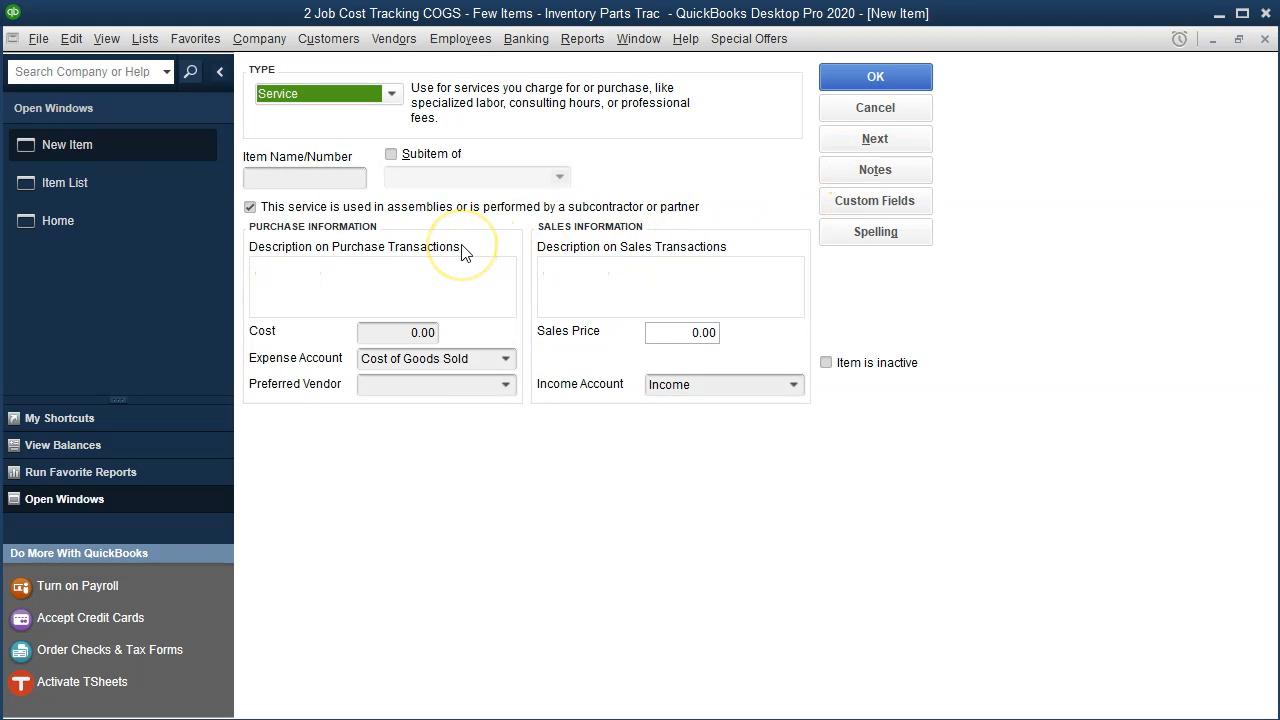
# Step: Name the new service item Factory Overhead
pyautogui.press('Tab')
pyautogui.write('Factr')
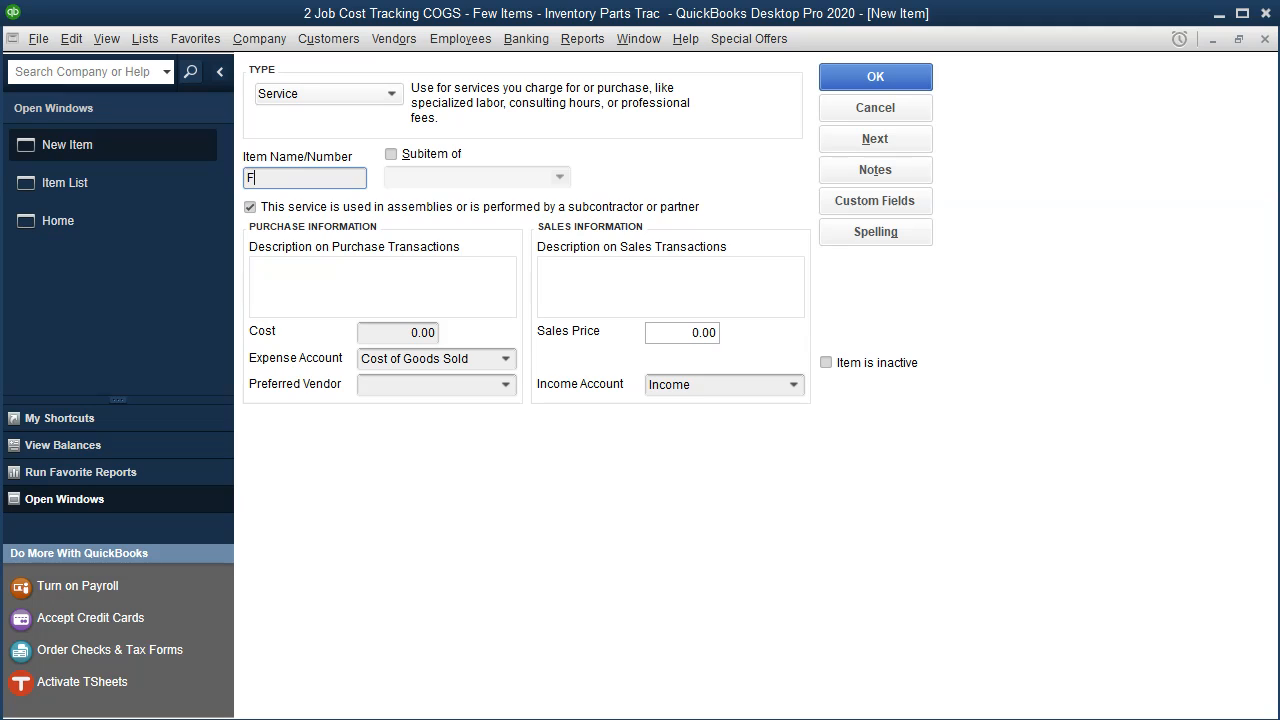
pyautogui.press('BackSpace')
pyautogui.write('ory Overhead')
pyautogui.press('Tab')
# Step: Copy the name Factory Overhead into both the purchase and sales transaction descriptions, and save the item
pyautogui.moveTo(352, 178); pyautogui.dragTo(210, 160)
pyautogui.hotkey('ctrl', 'c')
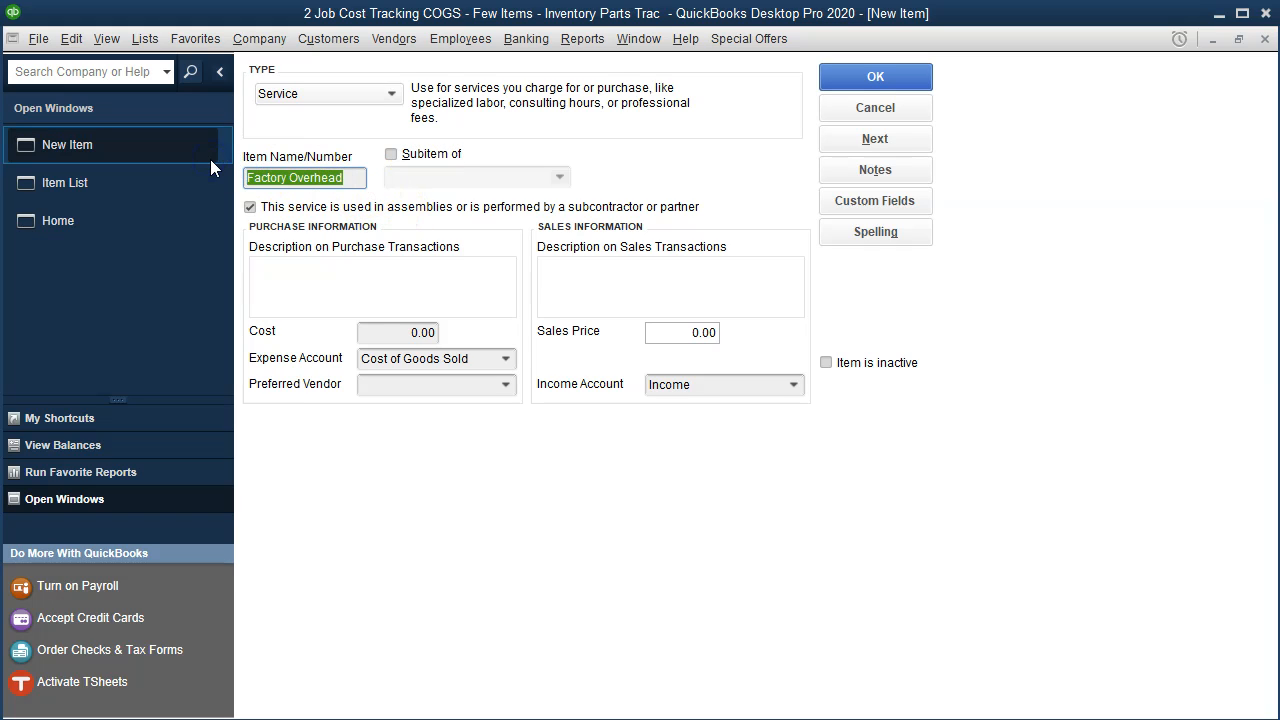
pyautogui.click(354, 303)
pyautogui.hotkey('ctrl', 'v')
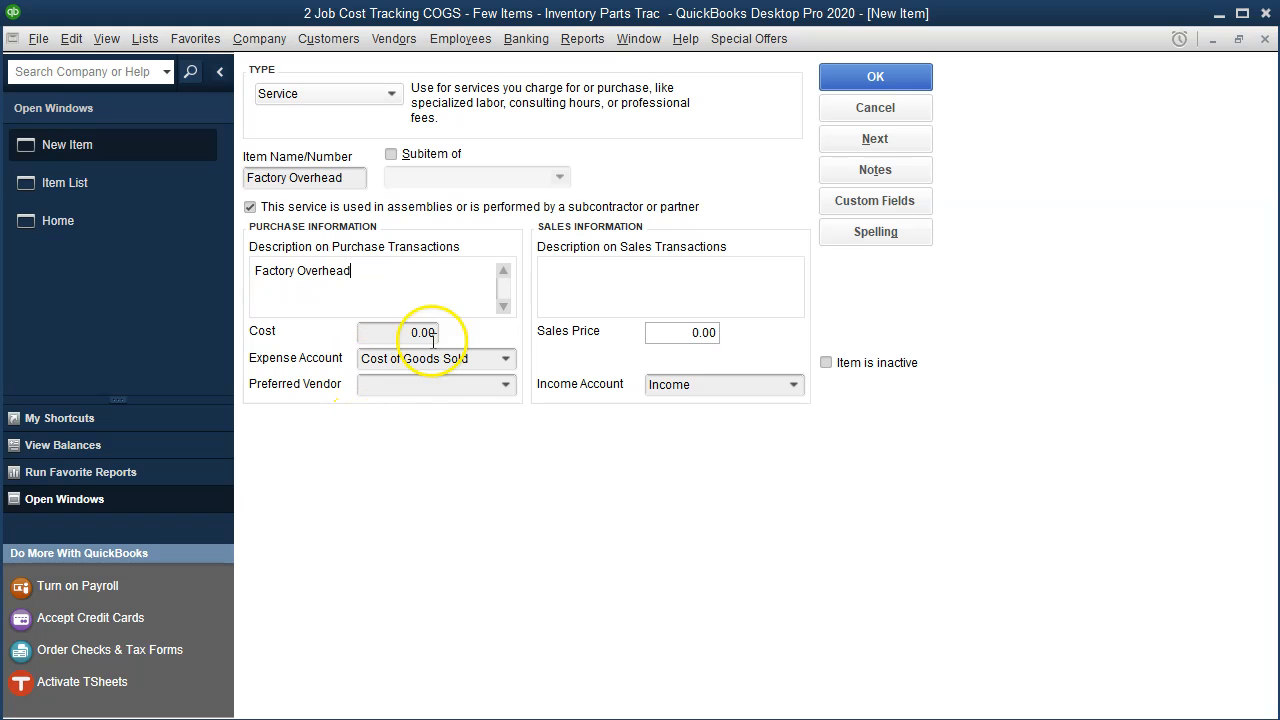
pyautogui.click(643, 297)
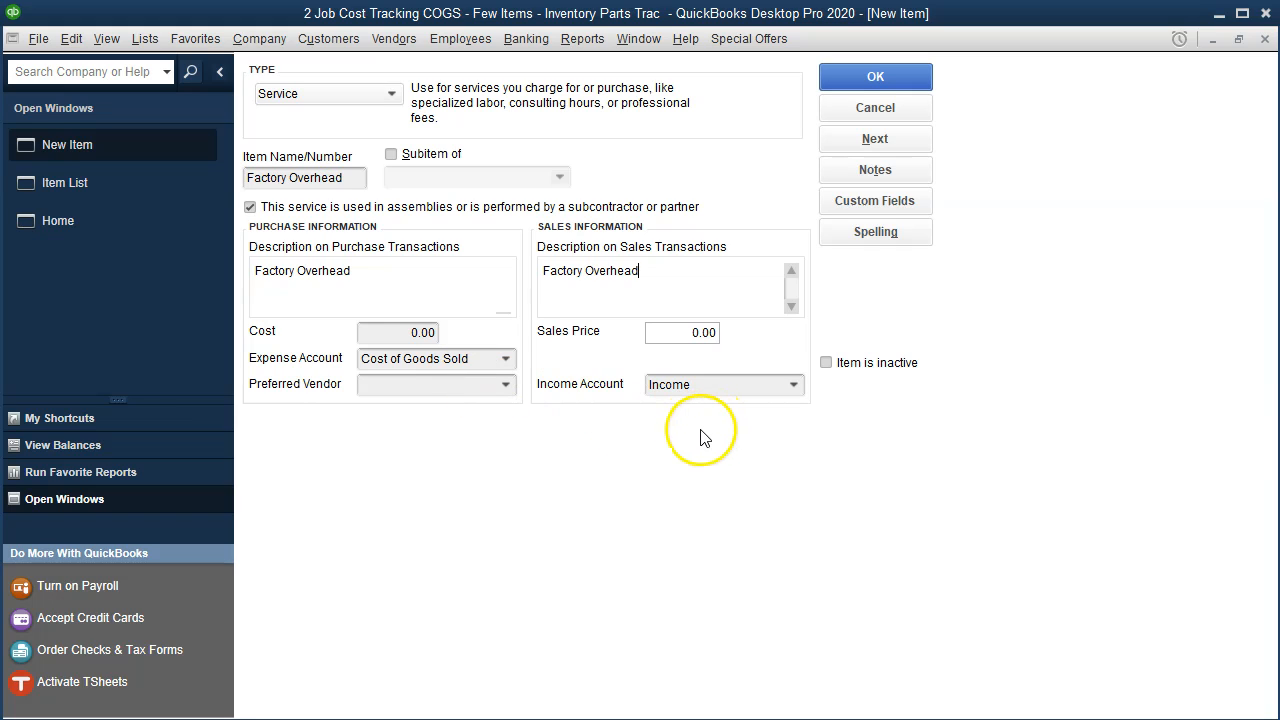
pyautogui.click(876, 78)
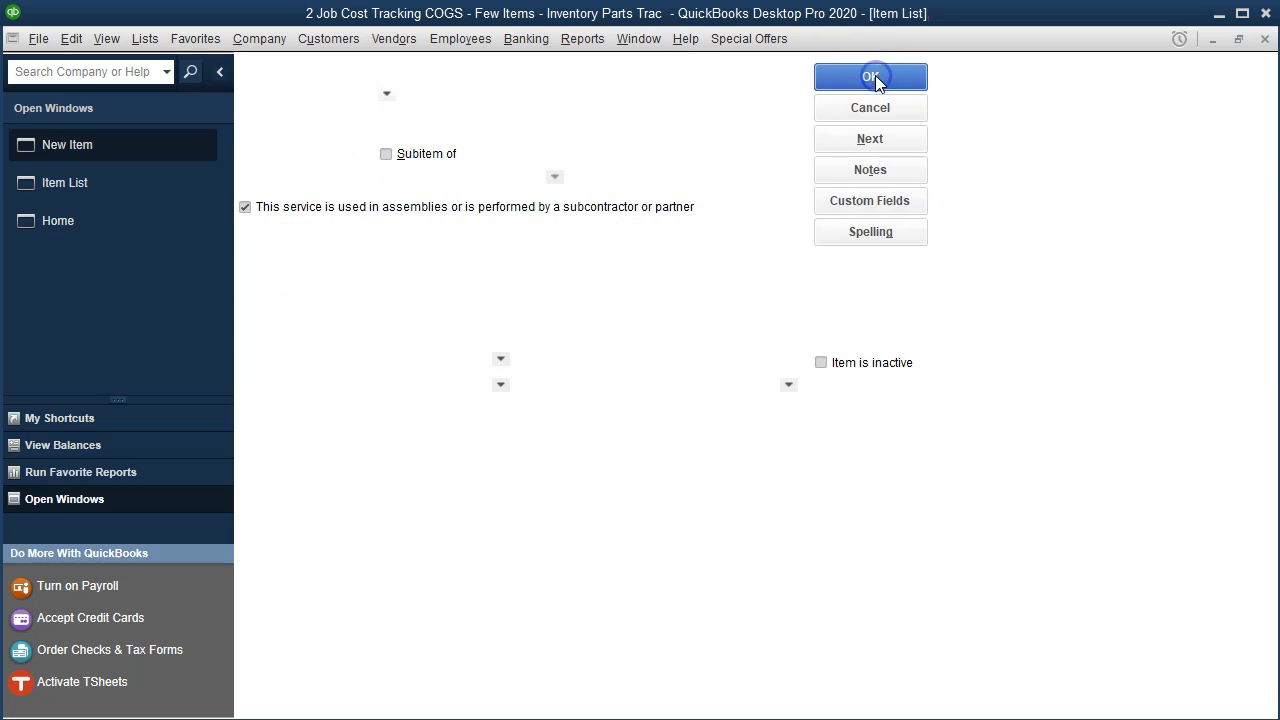
pyautogui.click(468, 311)
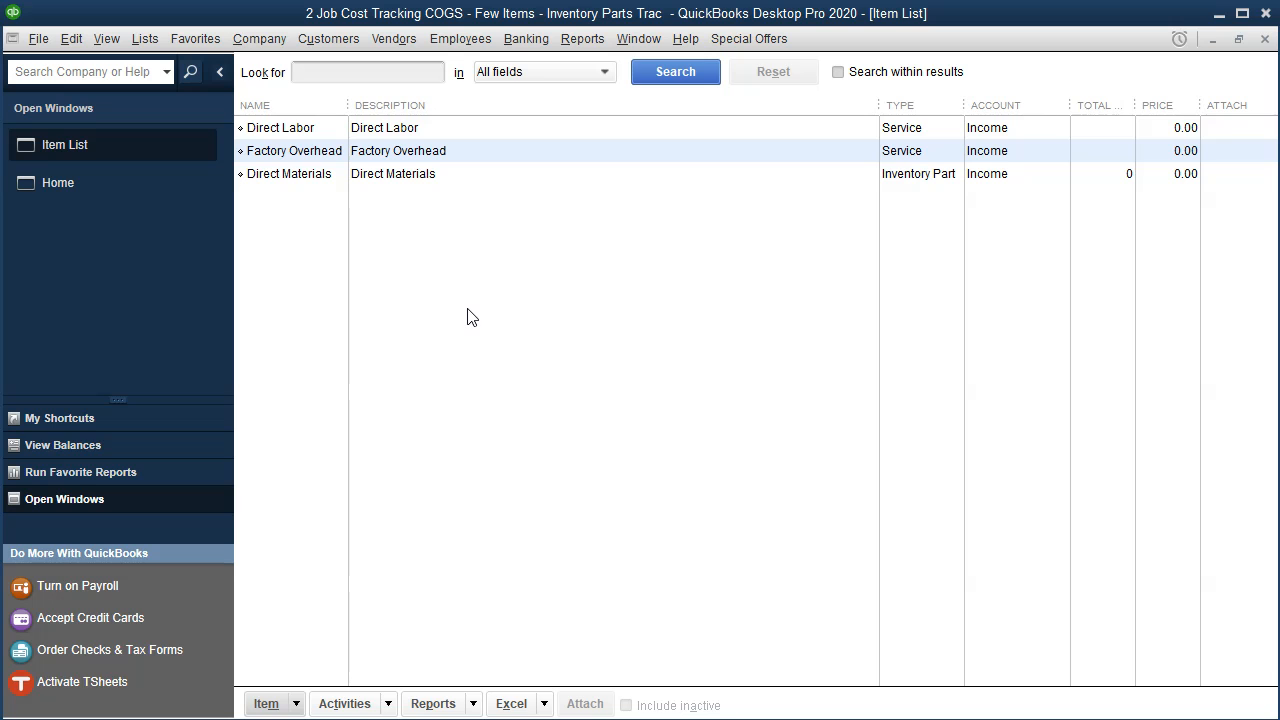
# Step: Switch to the Excel job cost record and select Job 14's direct materials cell for 1/7
pyautogui.click(664, 719)
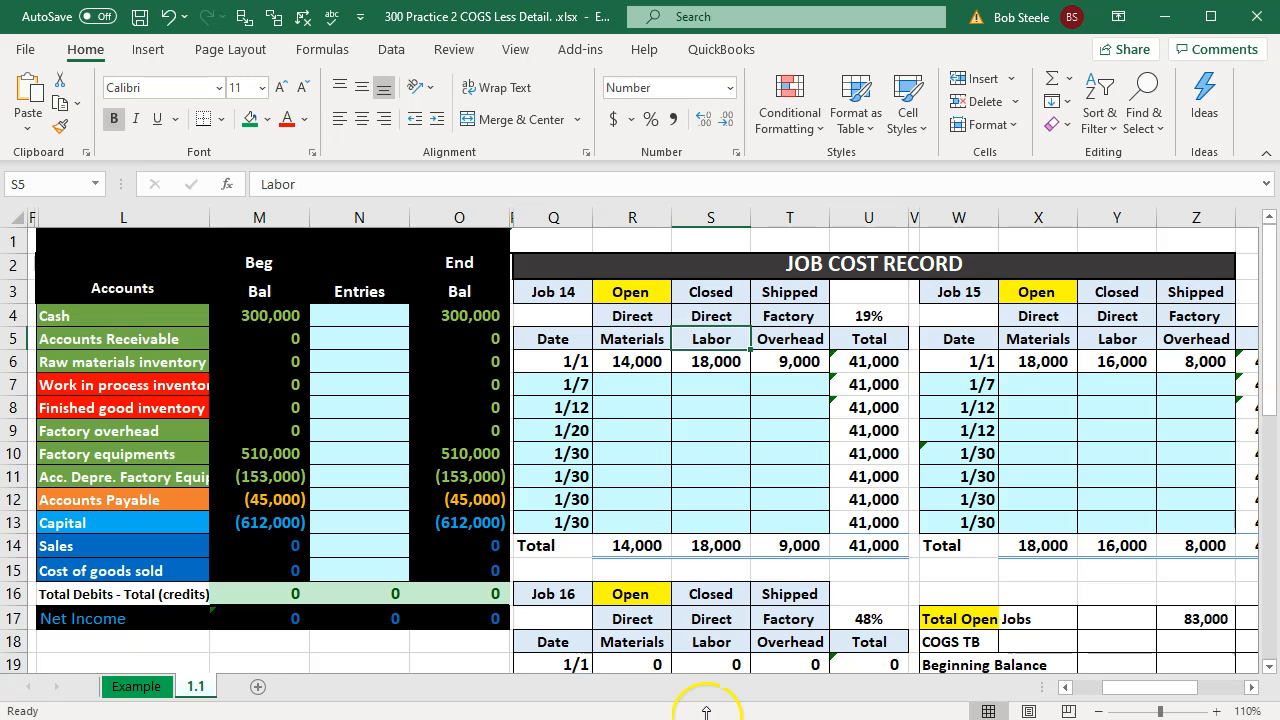
pyautogui.click(636, 384)
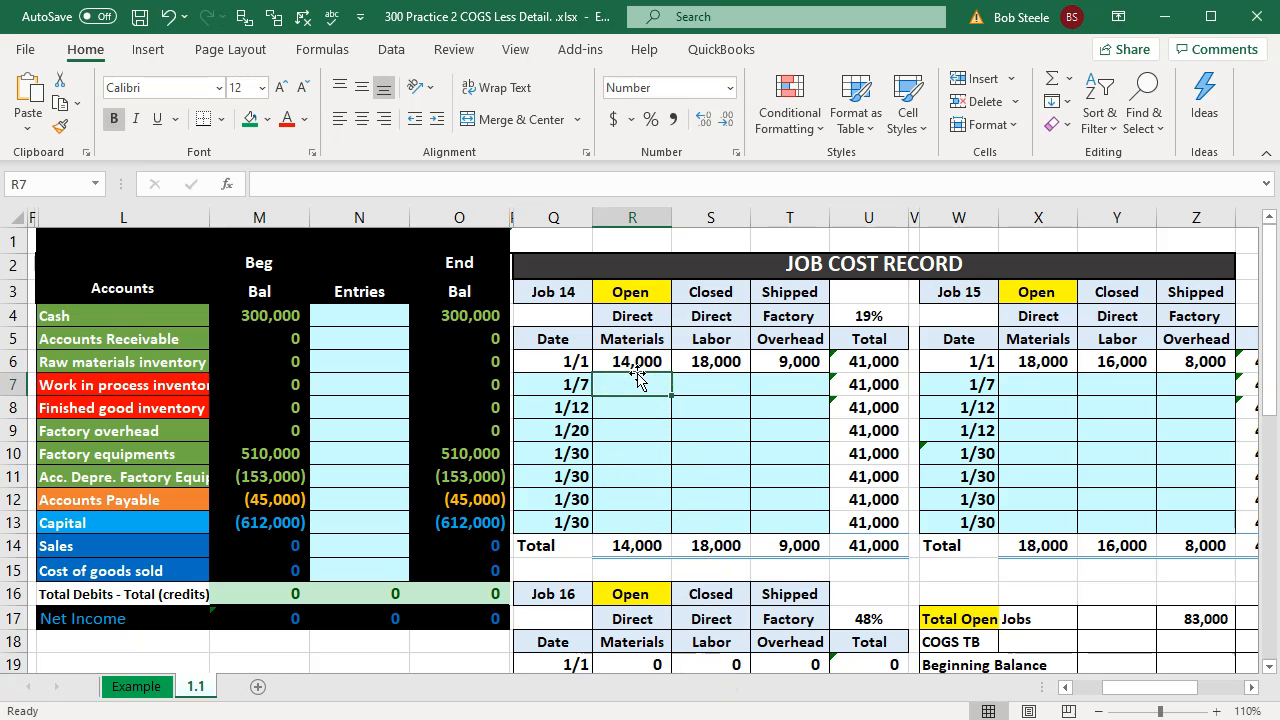